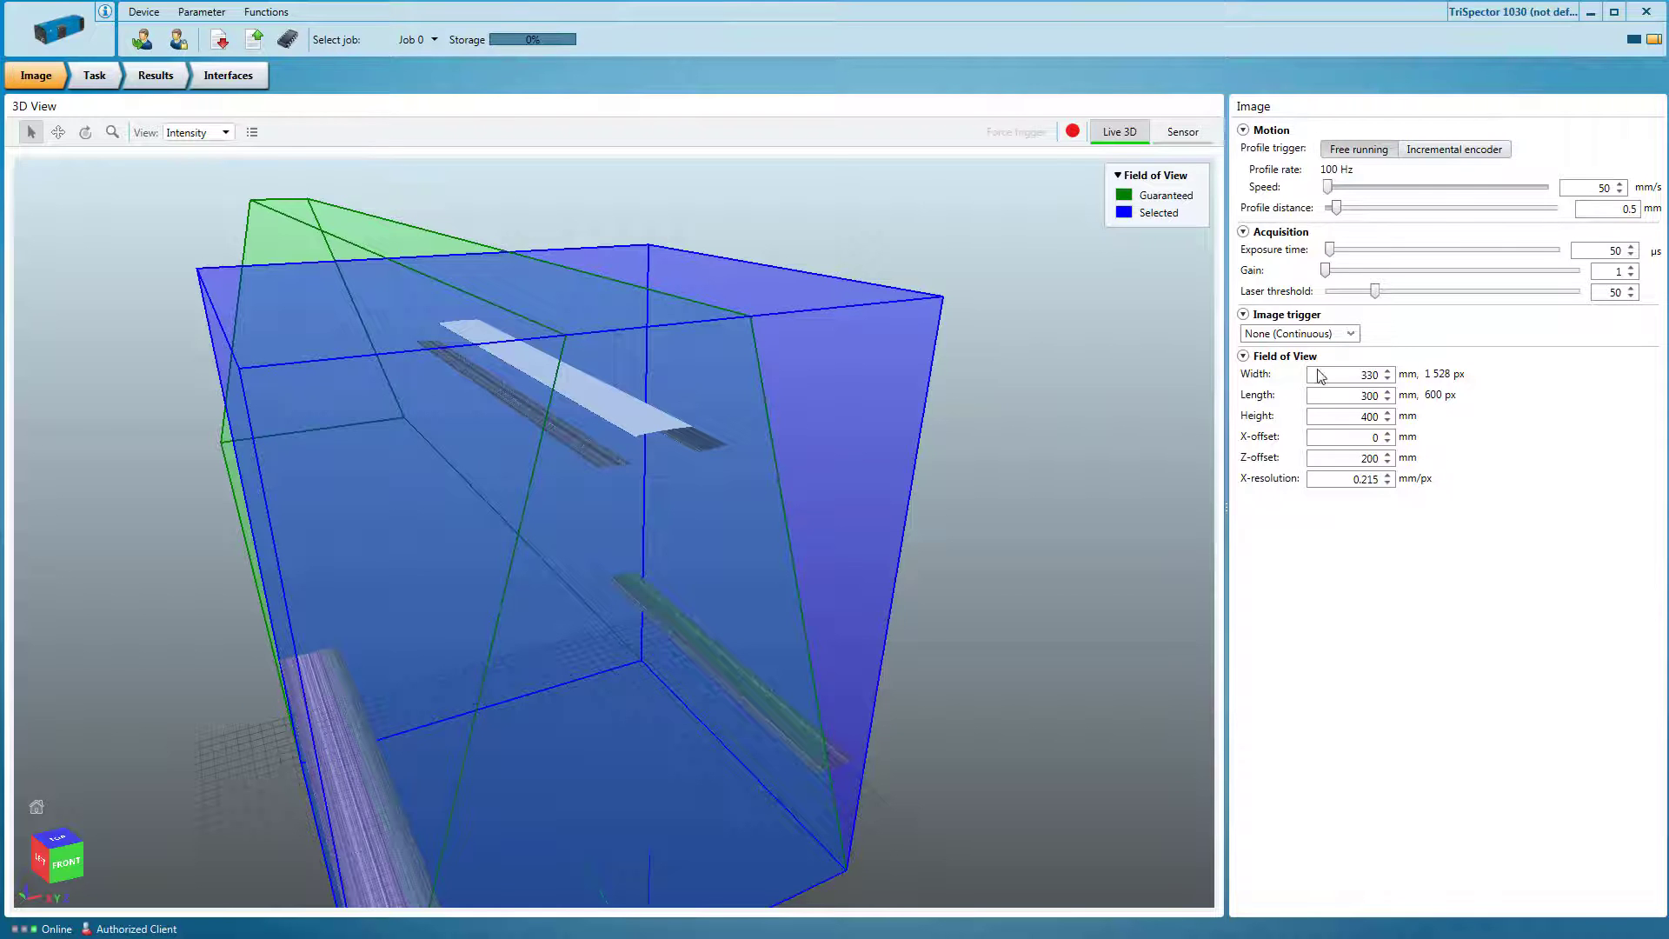
Set the field of view to 140×100×100 mm with a 350 mm Z-offset
double_click(1357, 376)
type("1")
key("Tab")
type("100")
key("Tab")
type("1")
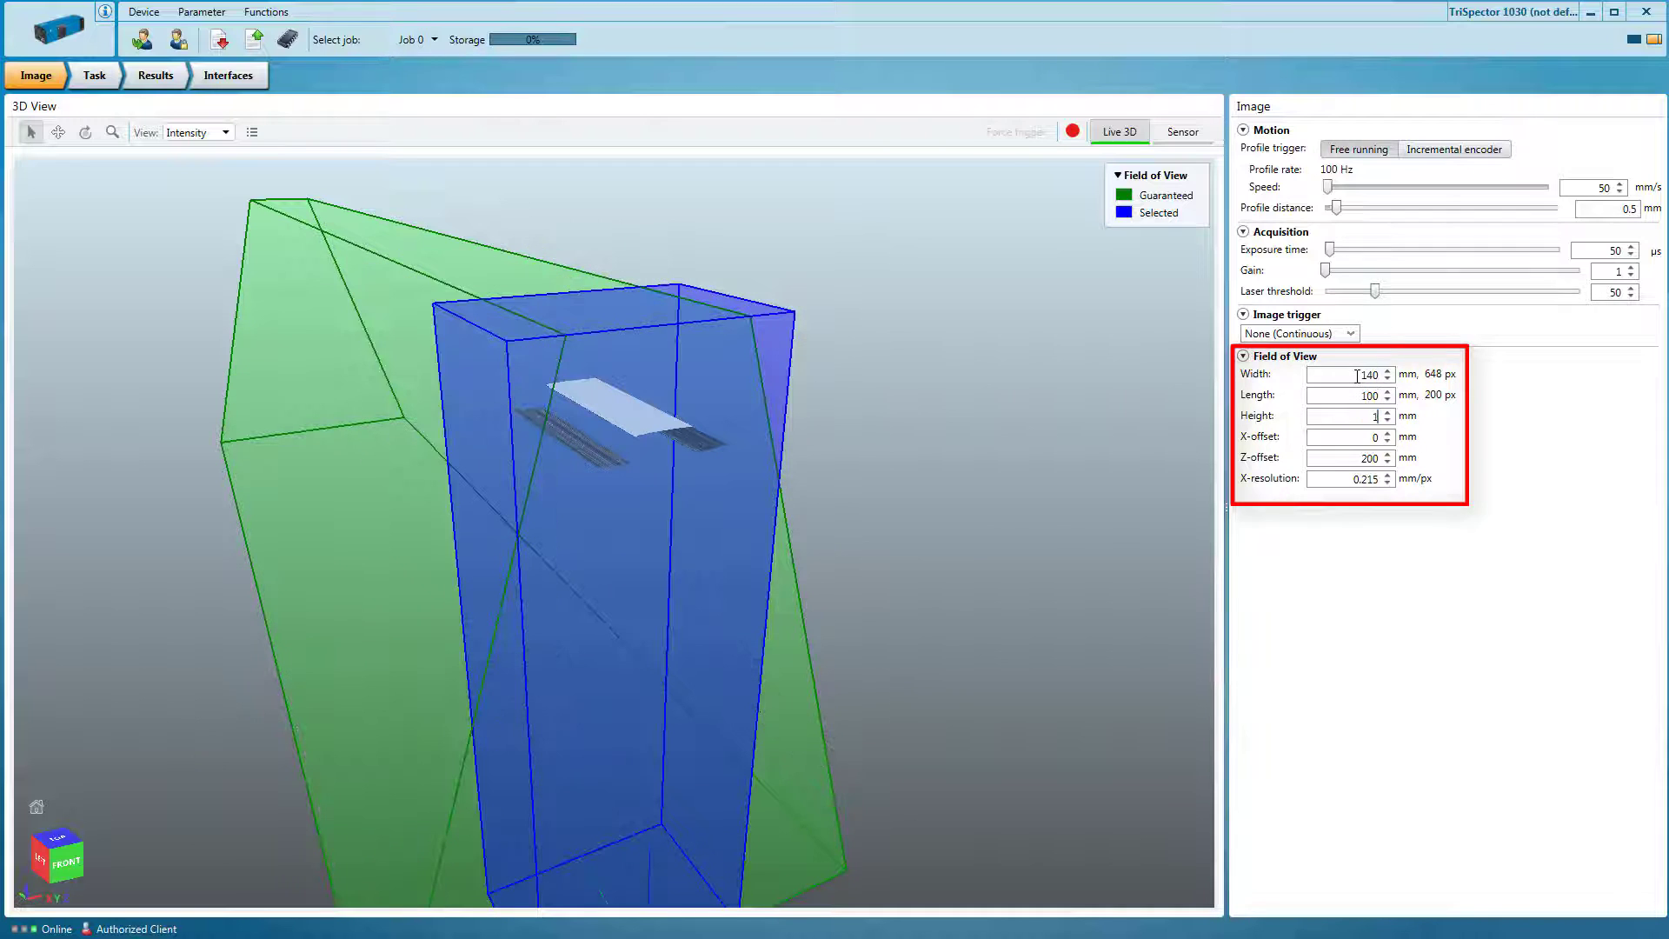
type("00")
key("Tab")
key("Tab")
type("350")
key("Return")
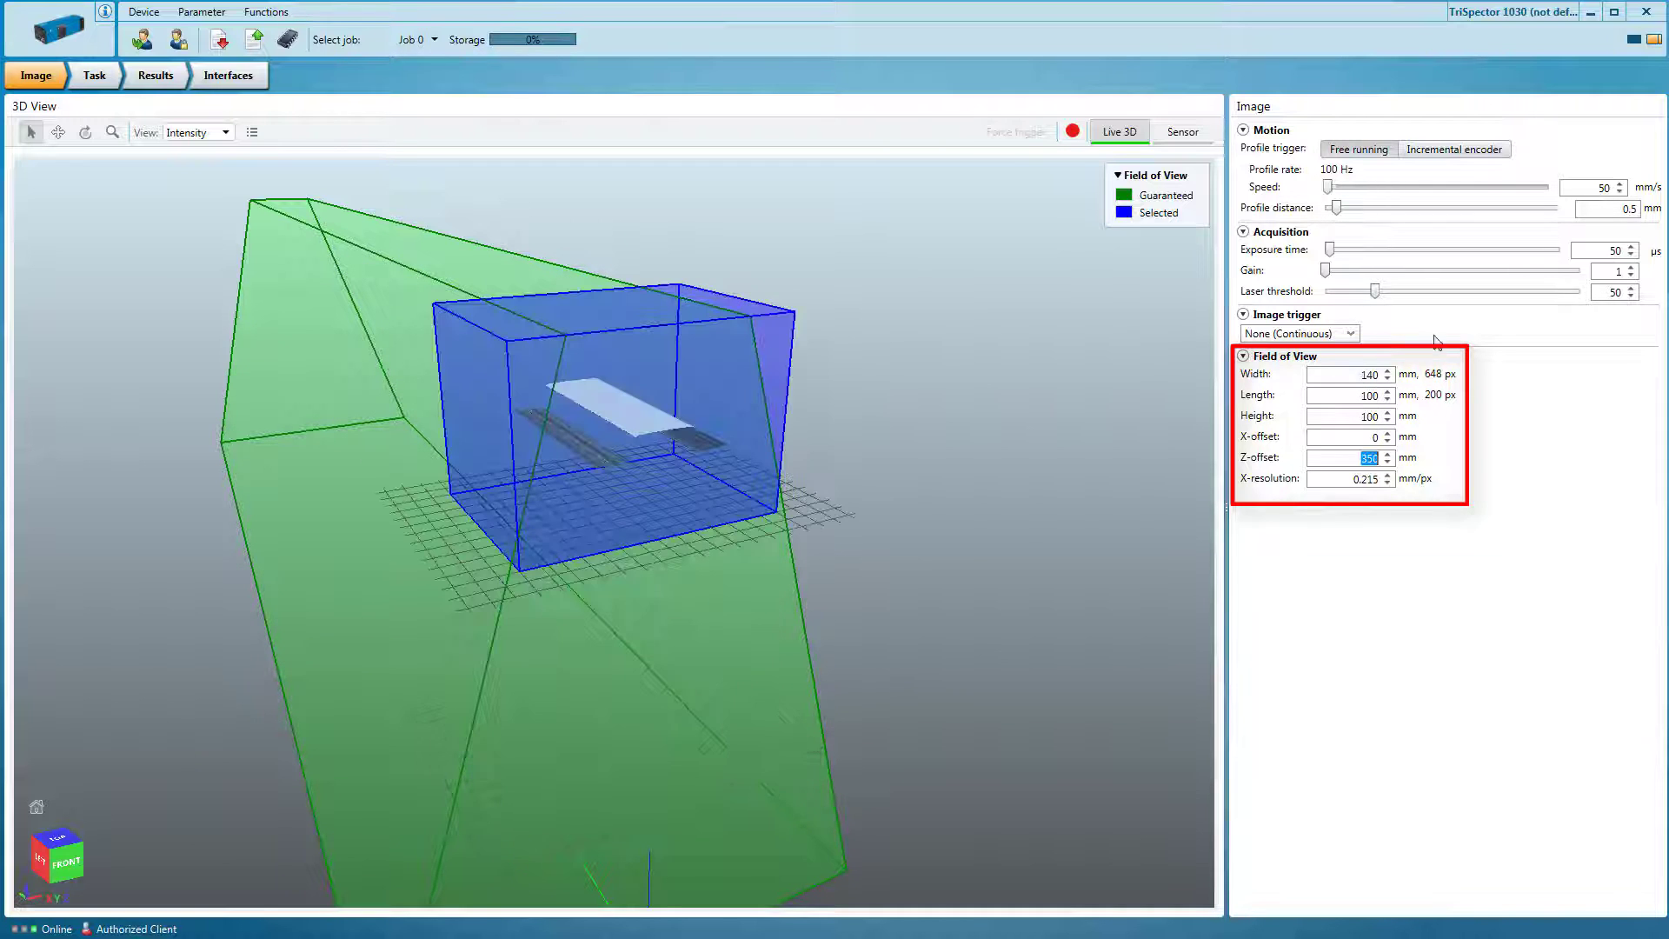
Set exposure to 60 µs and trigger profiles from the incremental encoder at 50.128 pulses/mm
double_click(1607, 250)
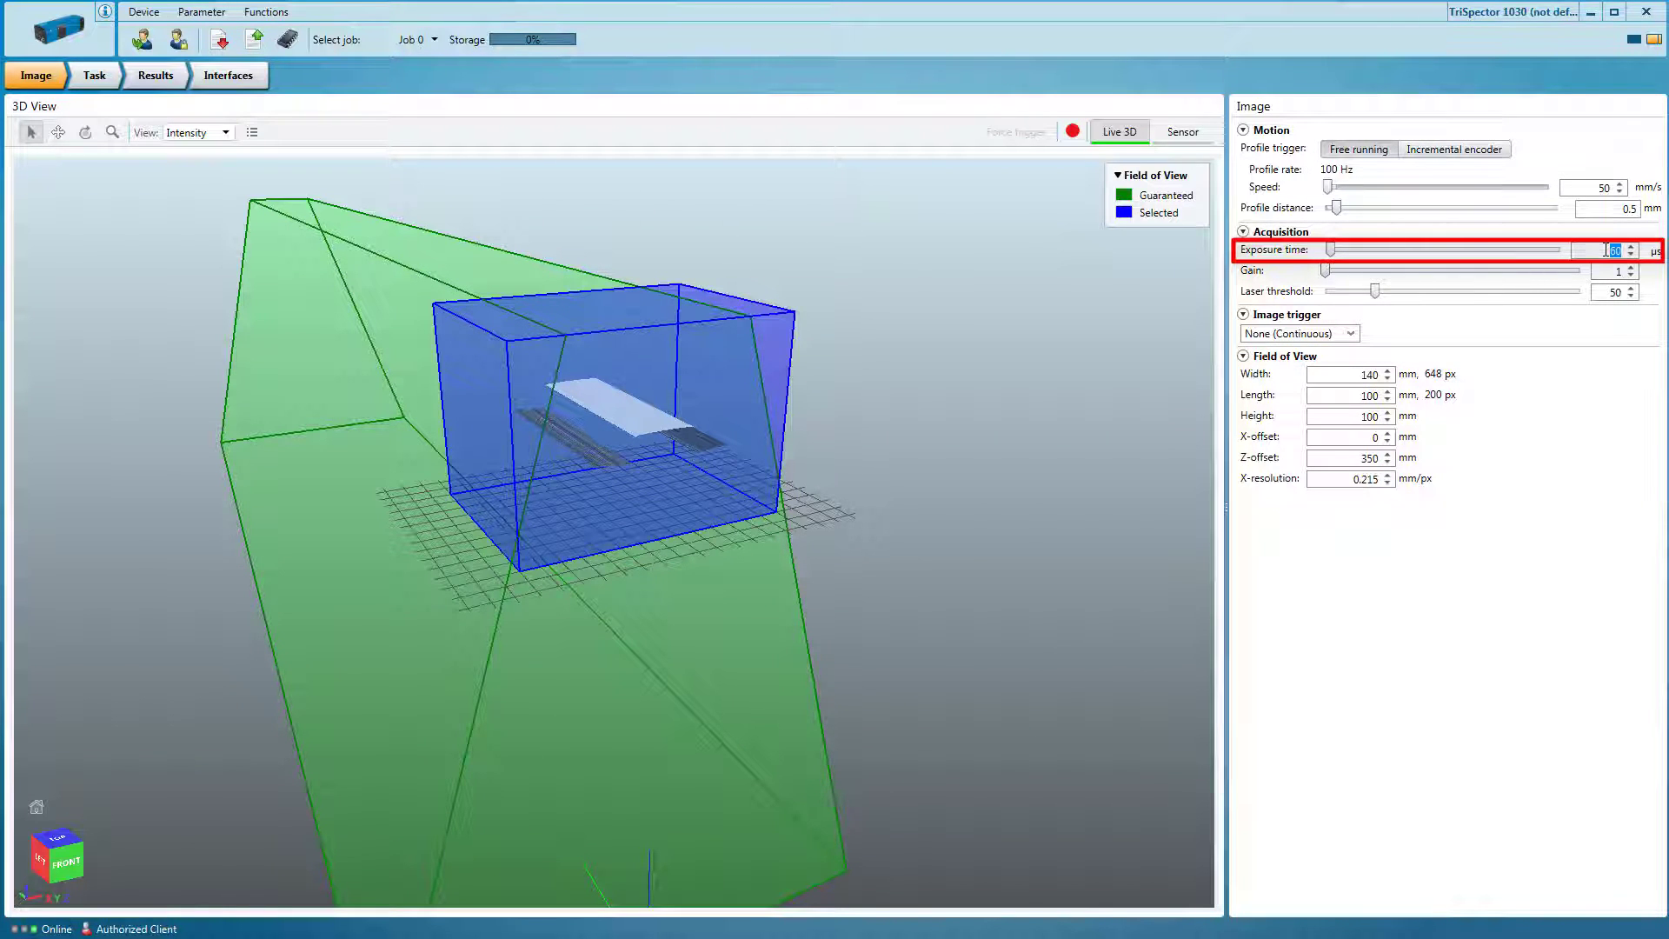
left_click(1485, 151)
double_click(1380, 170)
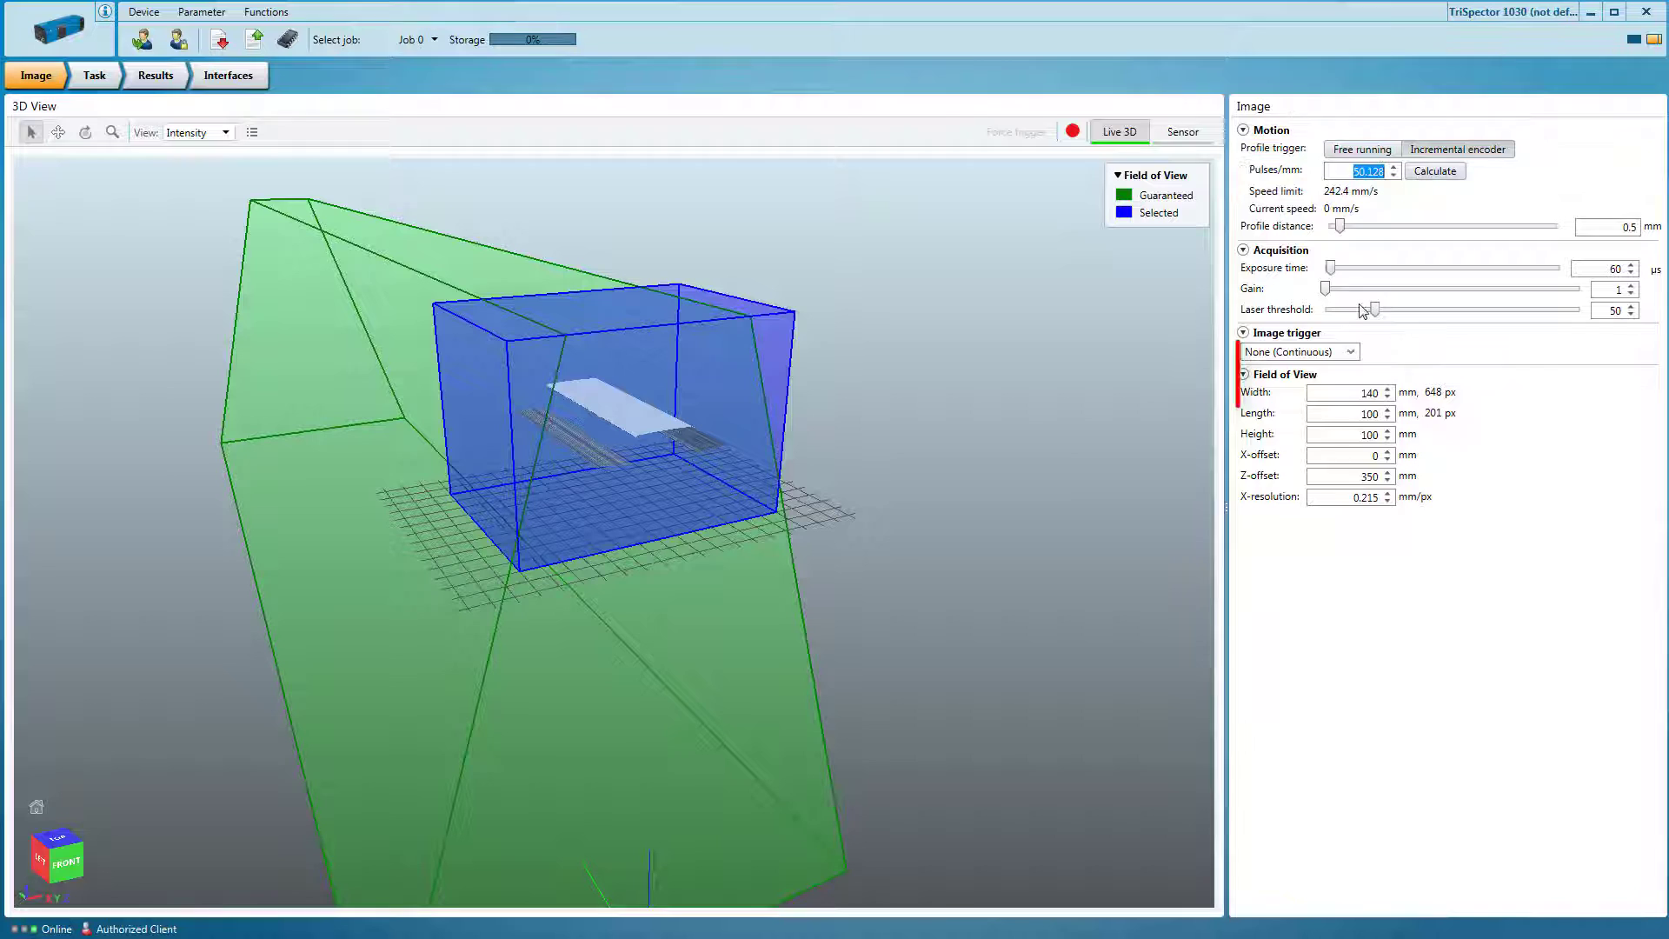
Switch the image trigger to Object trigger with a 230.4 mm stand-off
left_click(1353, 352)
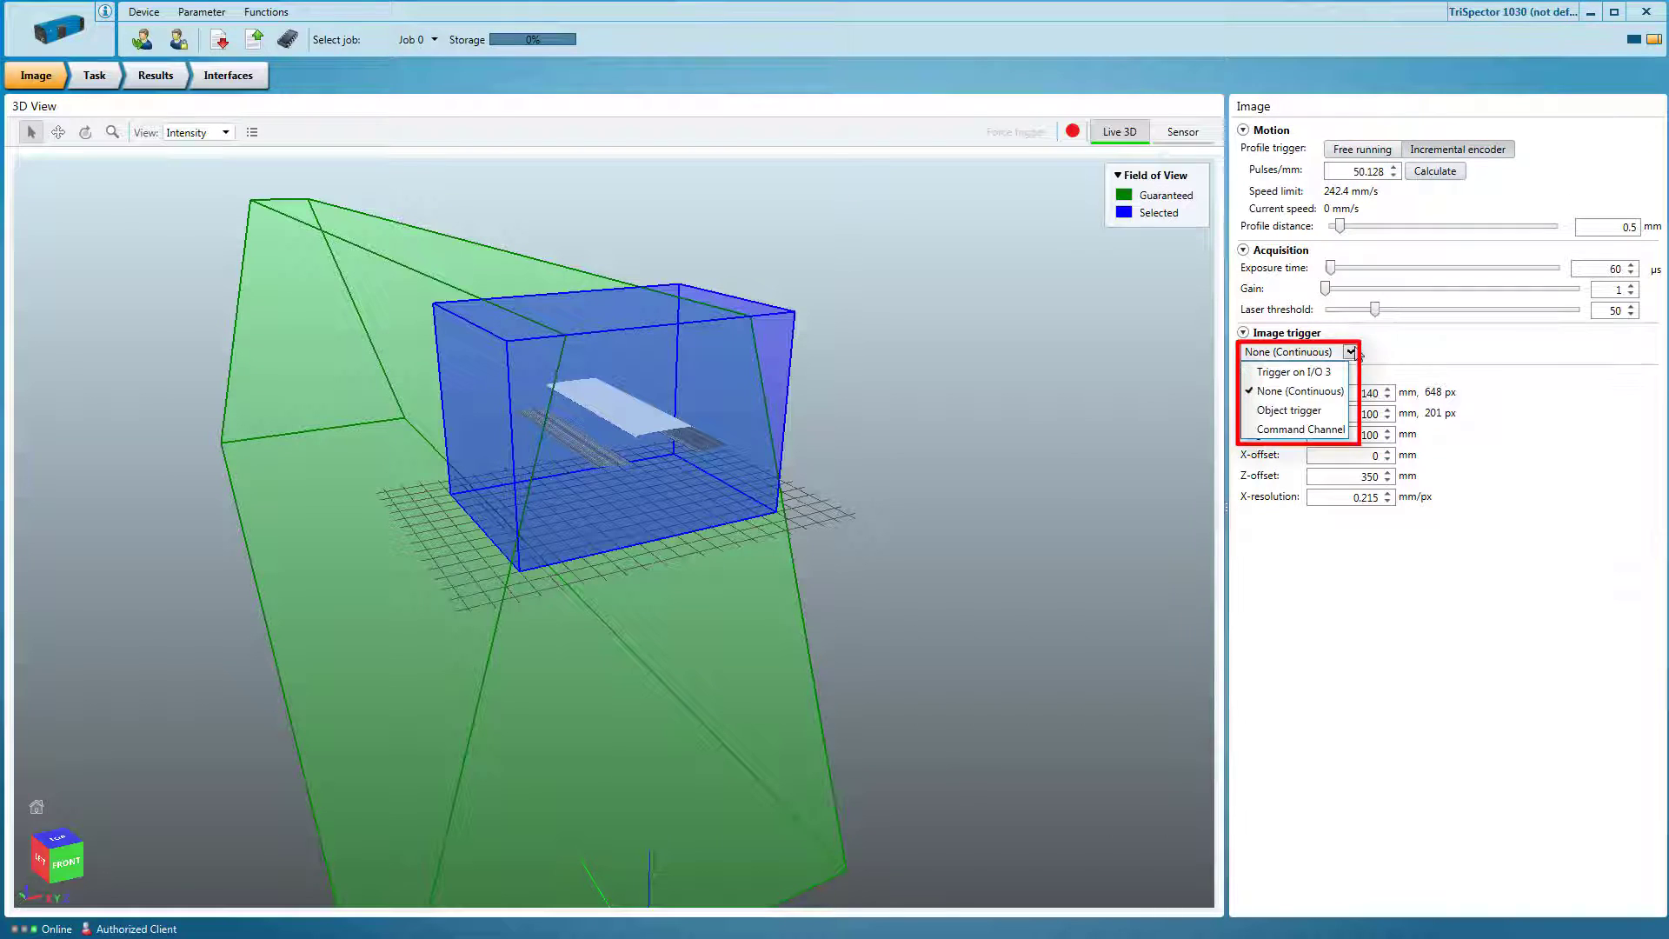
left_click(1299, 410)
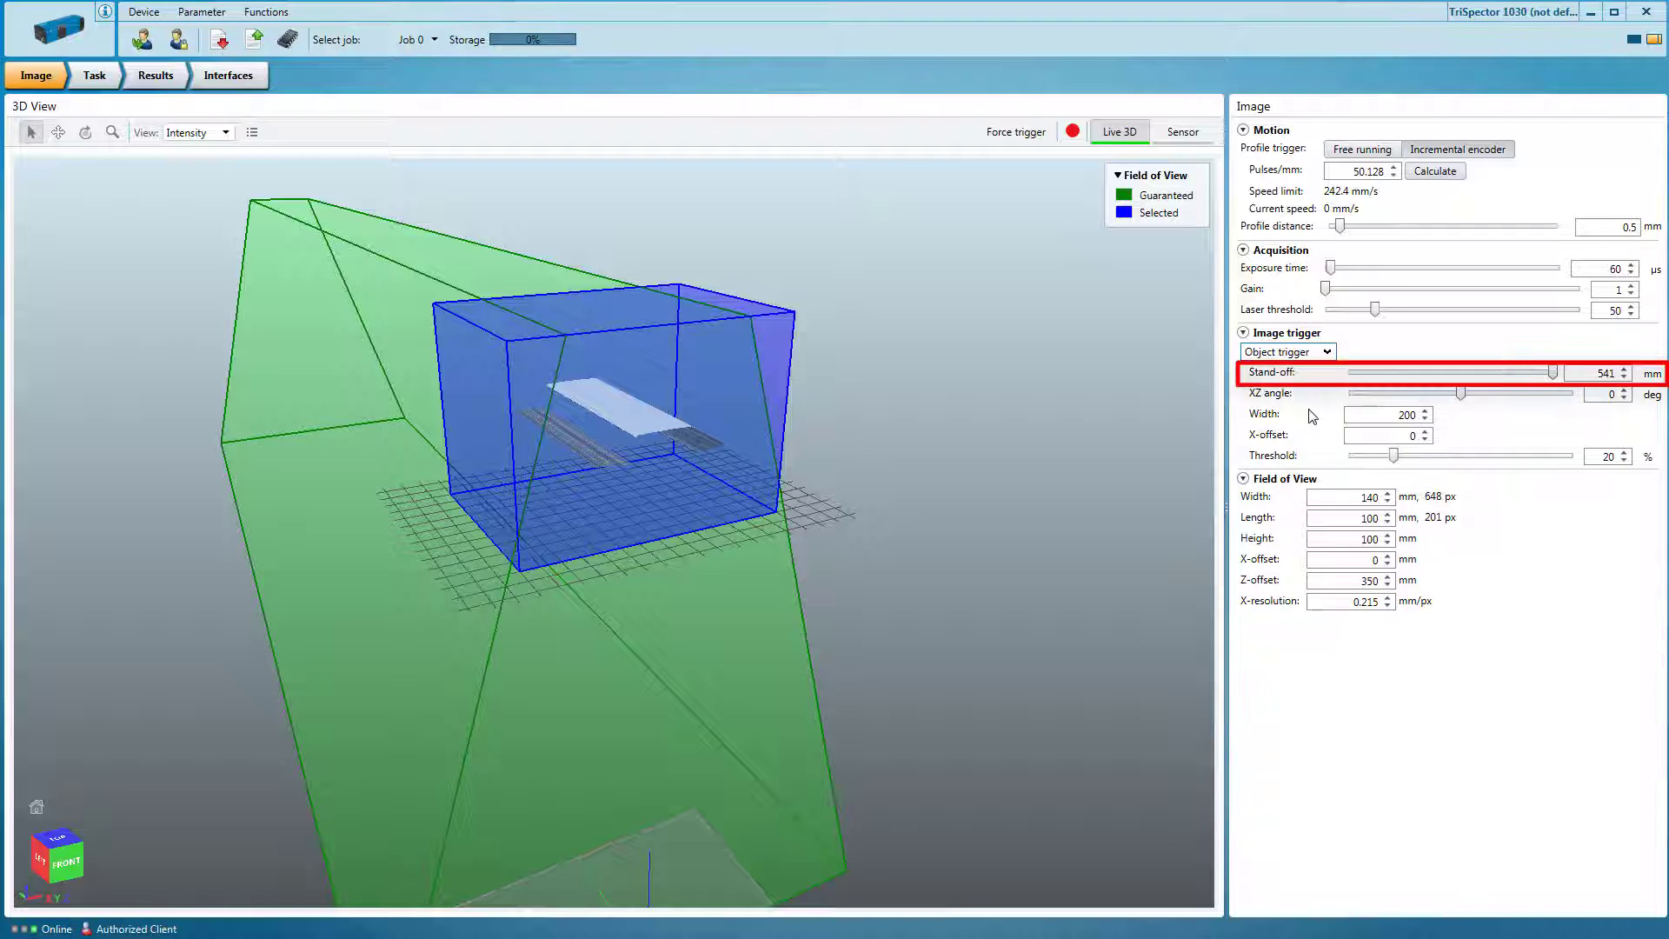
left_click_drag(1556, 374, 1398, 375)
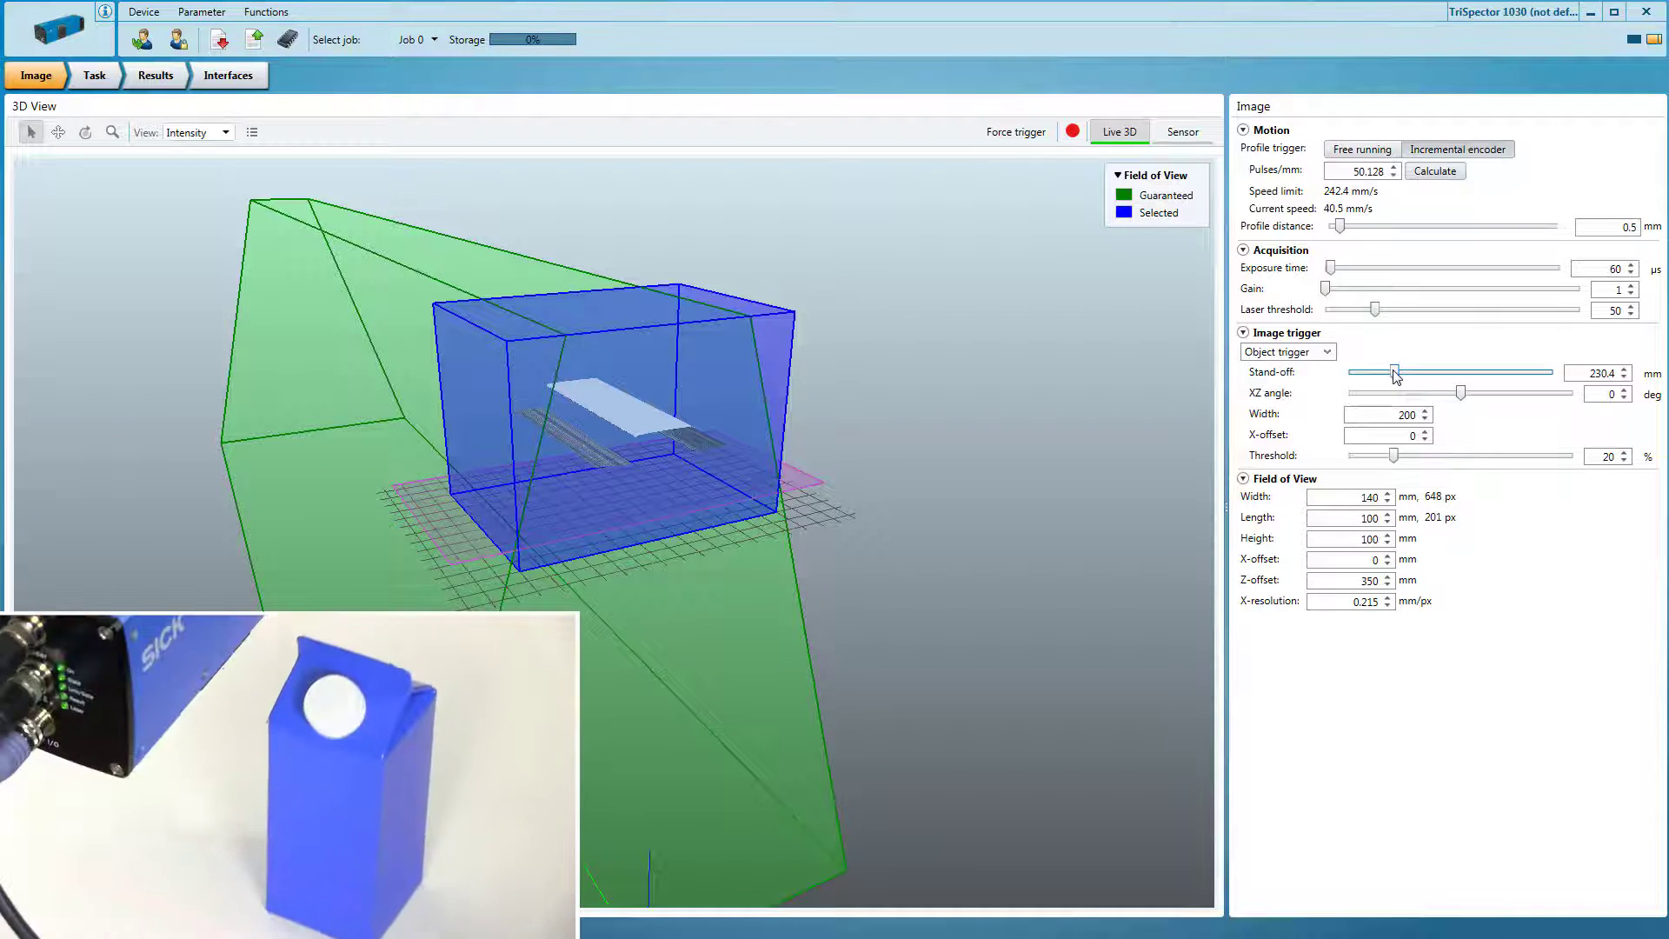
scroll(639, 427, "up", 1)
scroll(639, 427, "up", 5)
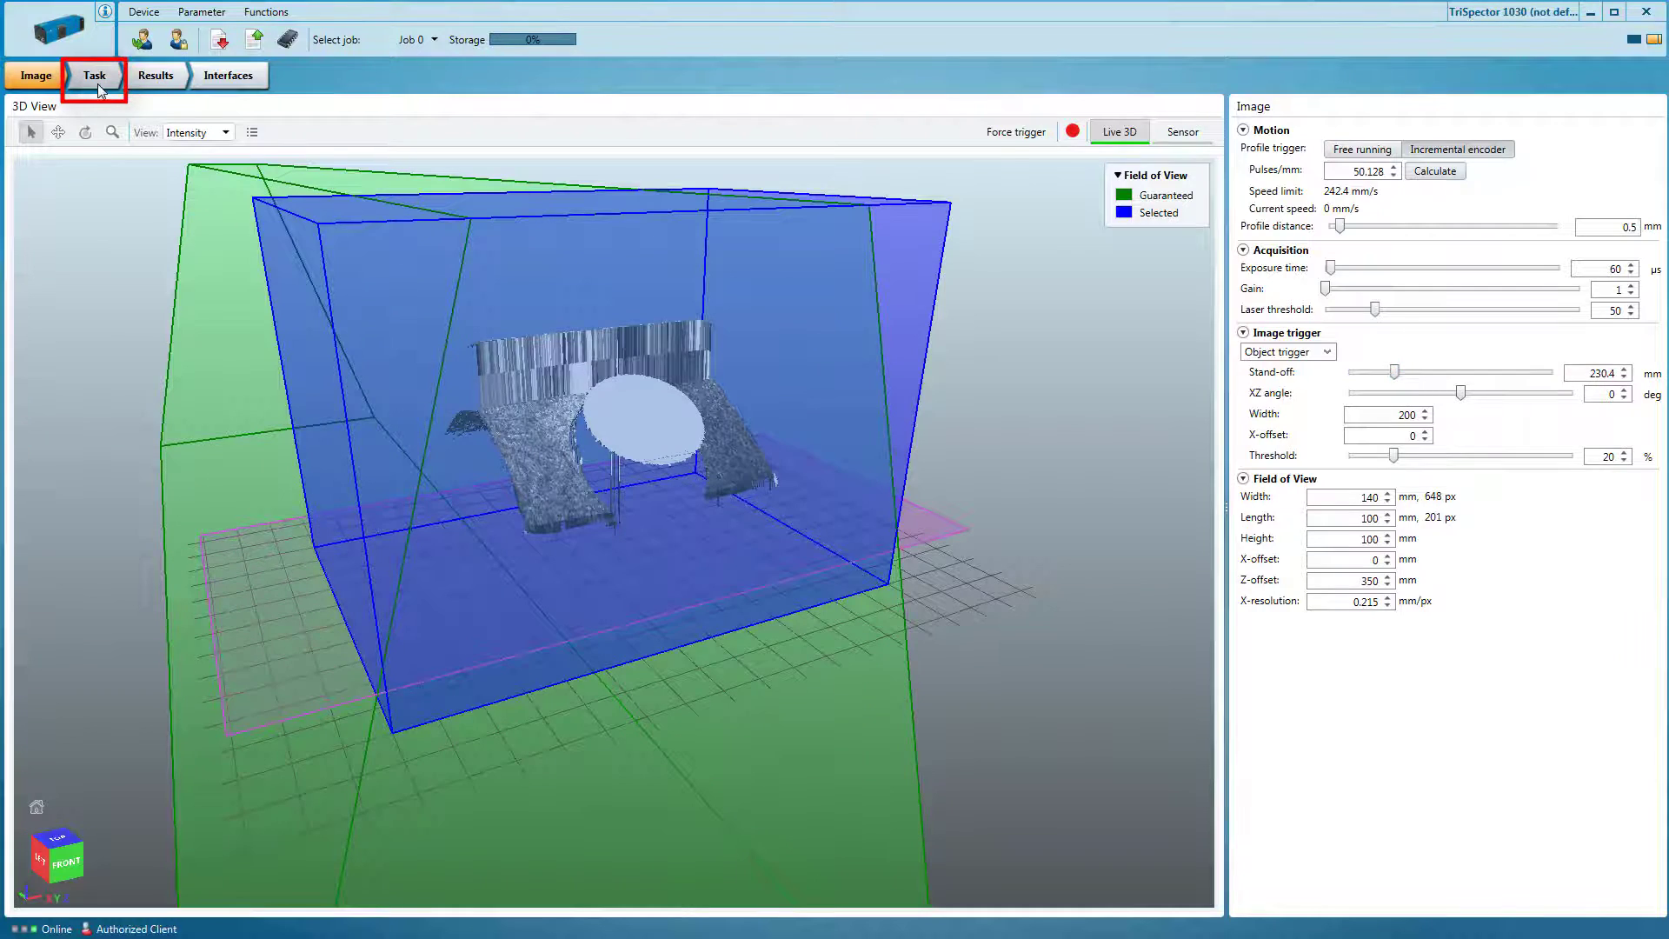
On the Task page, save the current scan as the job image and add a Shape locator
left_click(97, 82)
left_click(78, 202)
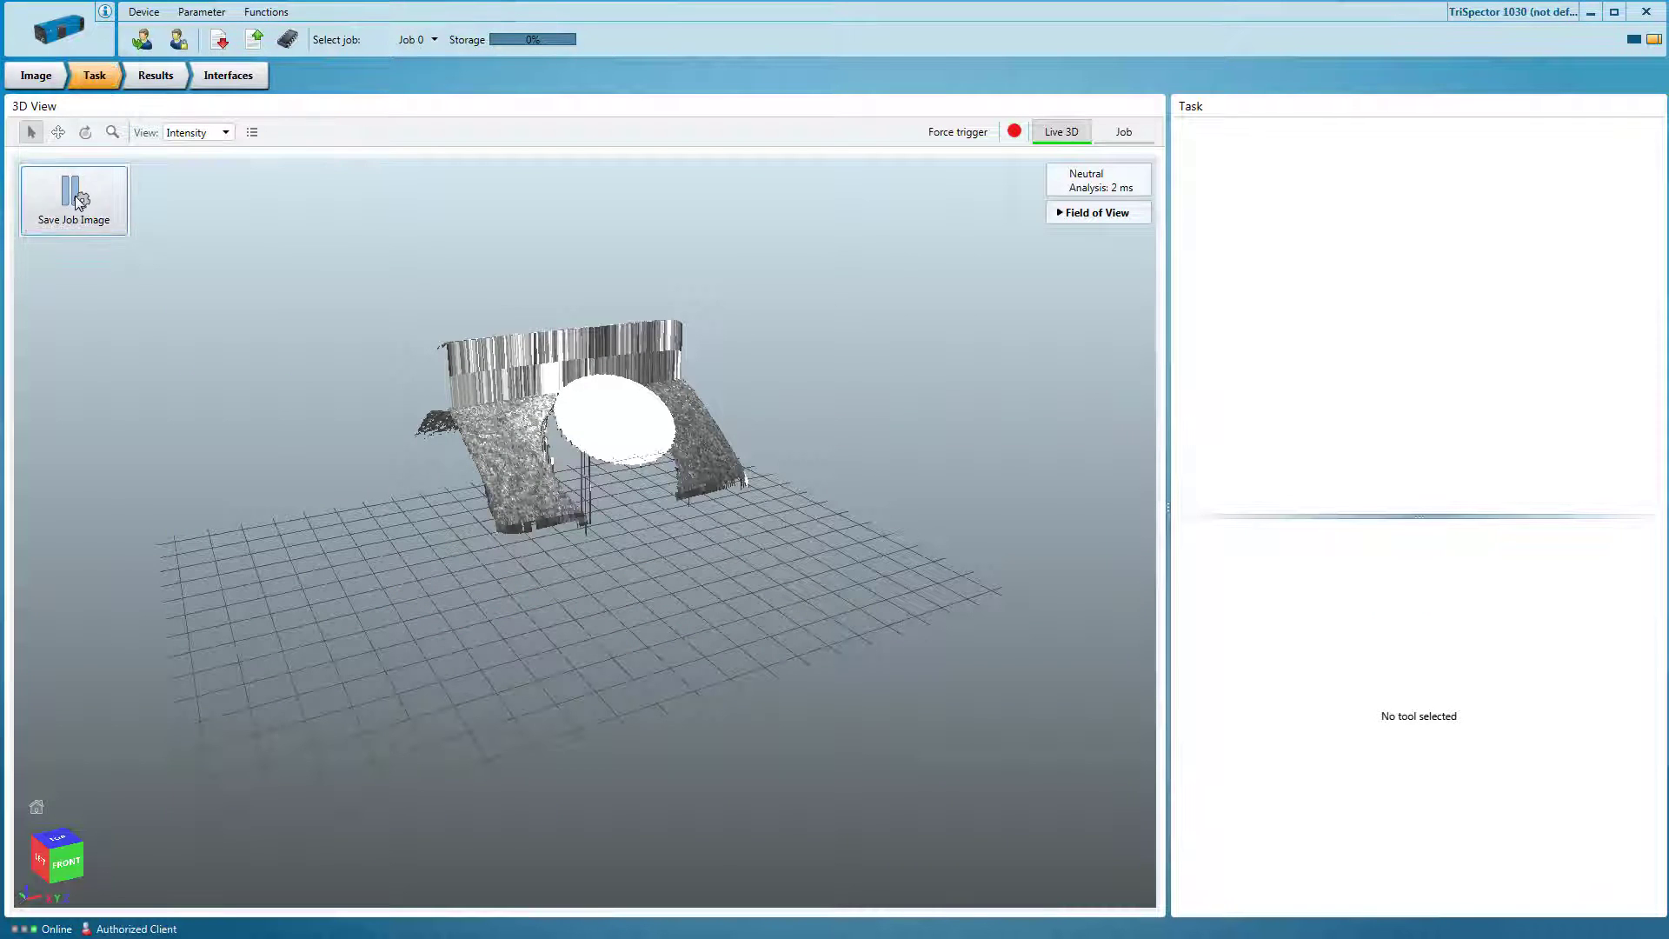
left_click(52, 233)
left_click(134, 229)
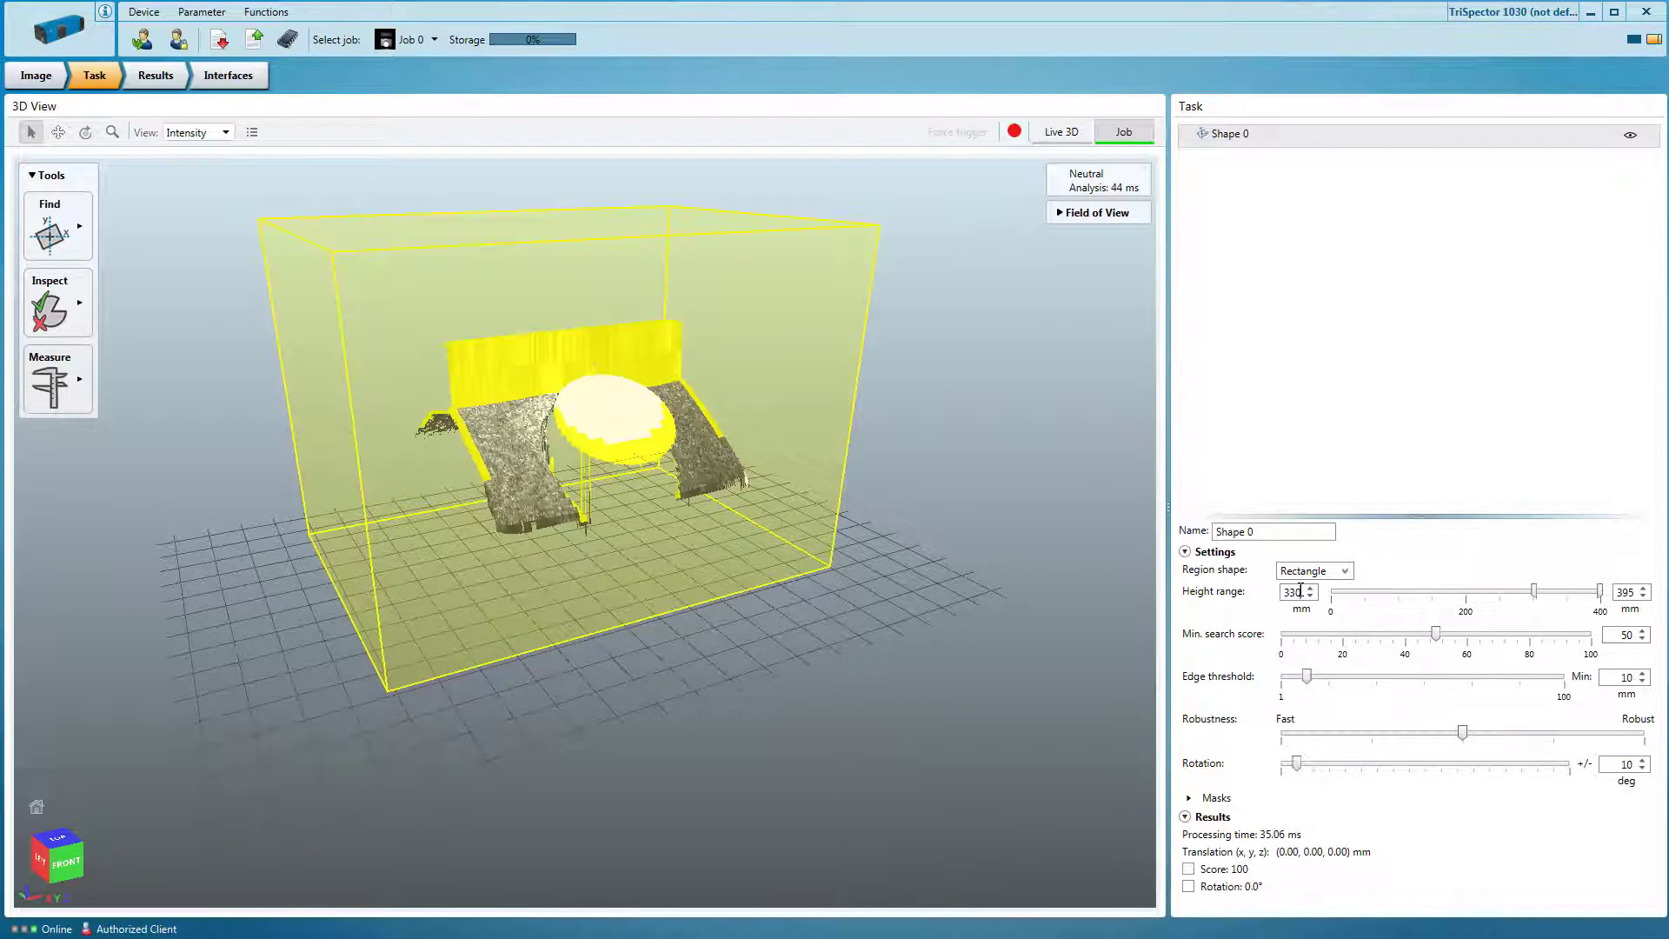
Limit Shape 0's height range to 330–380 mm and resize its box around the carton
key("Tab")
key("Tab")
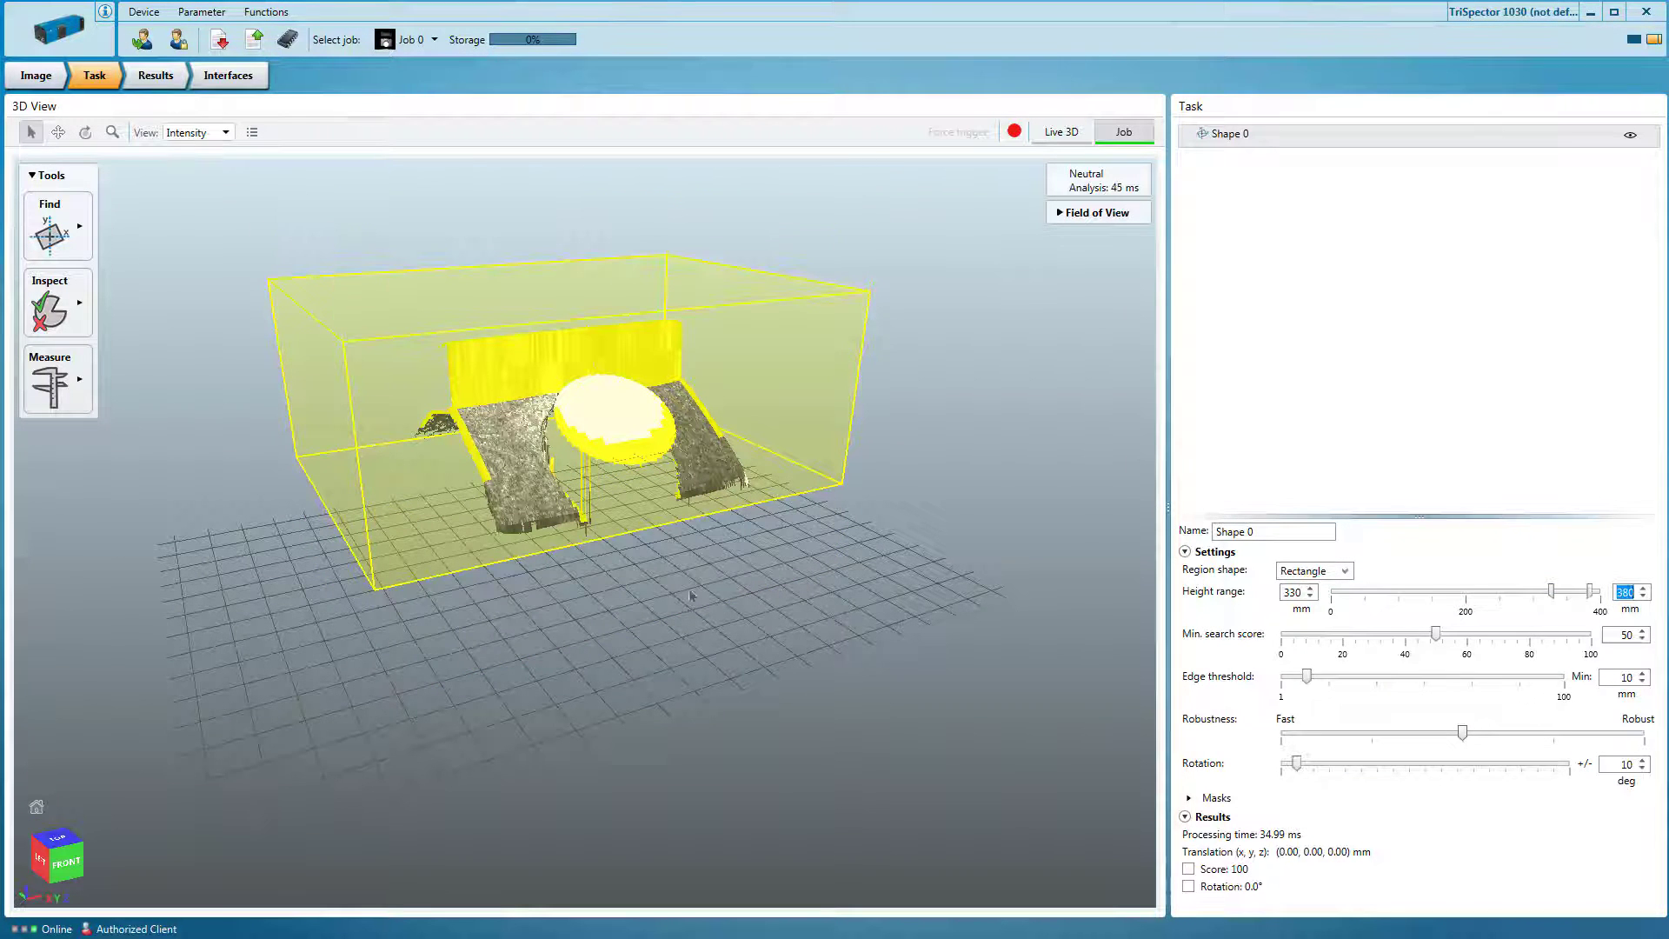
left_click(435, 473)
left_click_drag(322, 391, 582, 400)
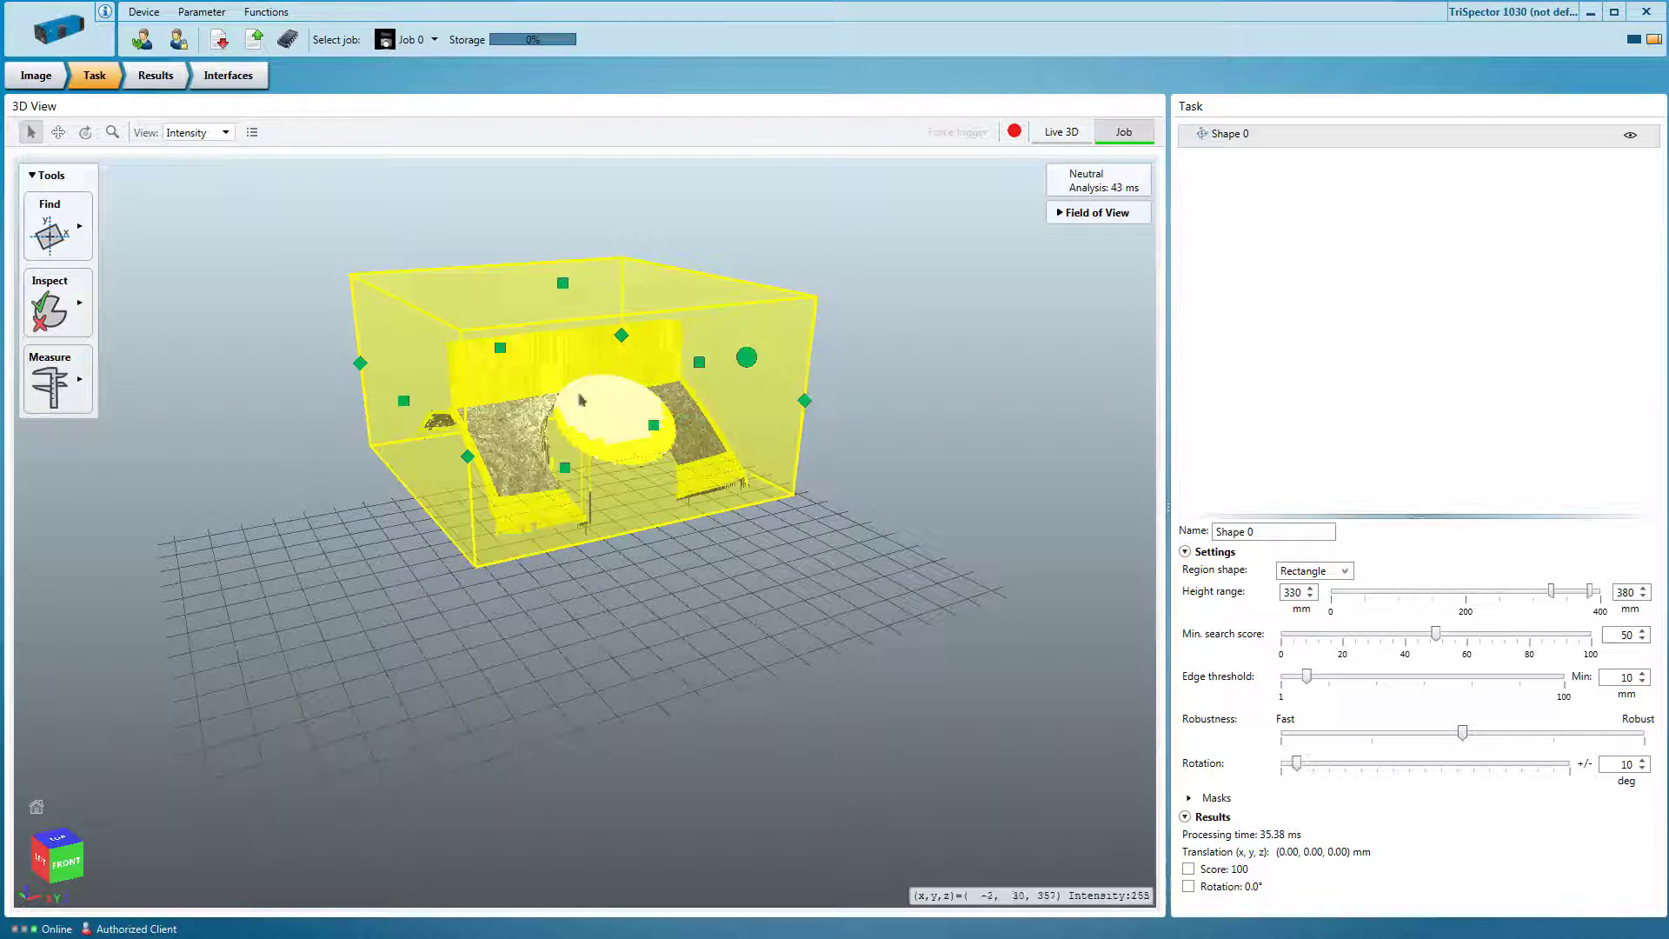
left_click(52, 228)
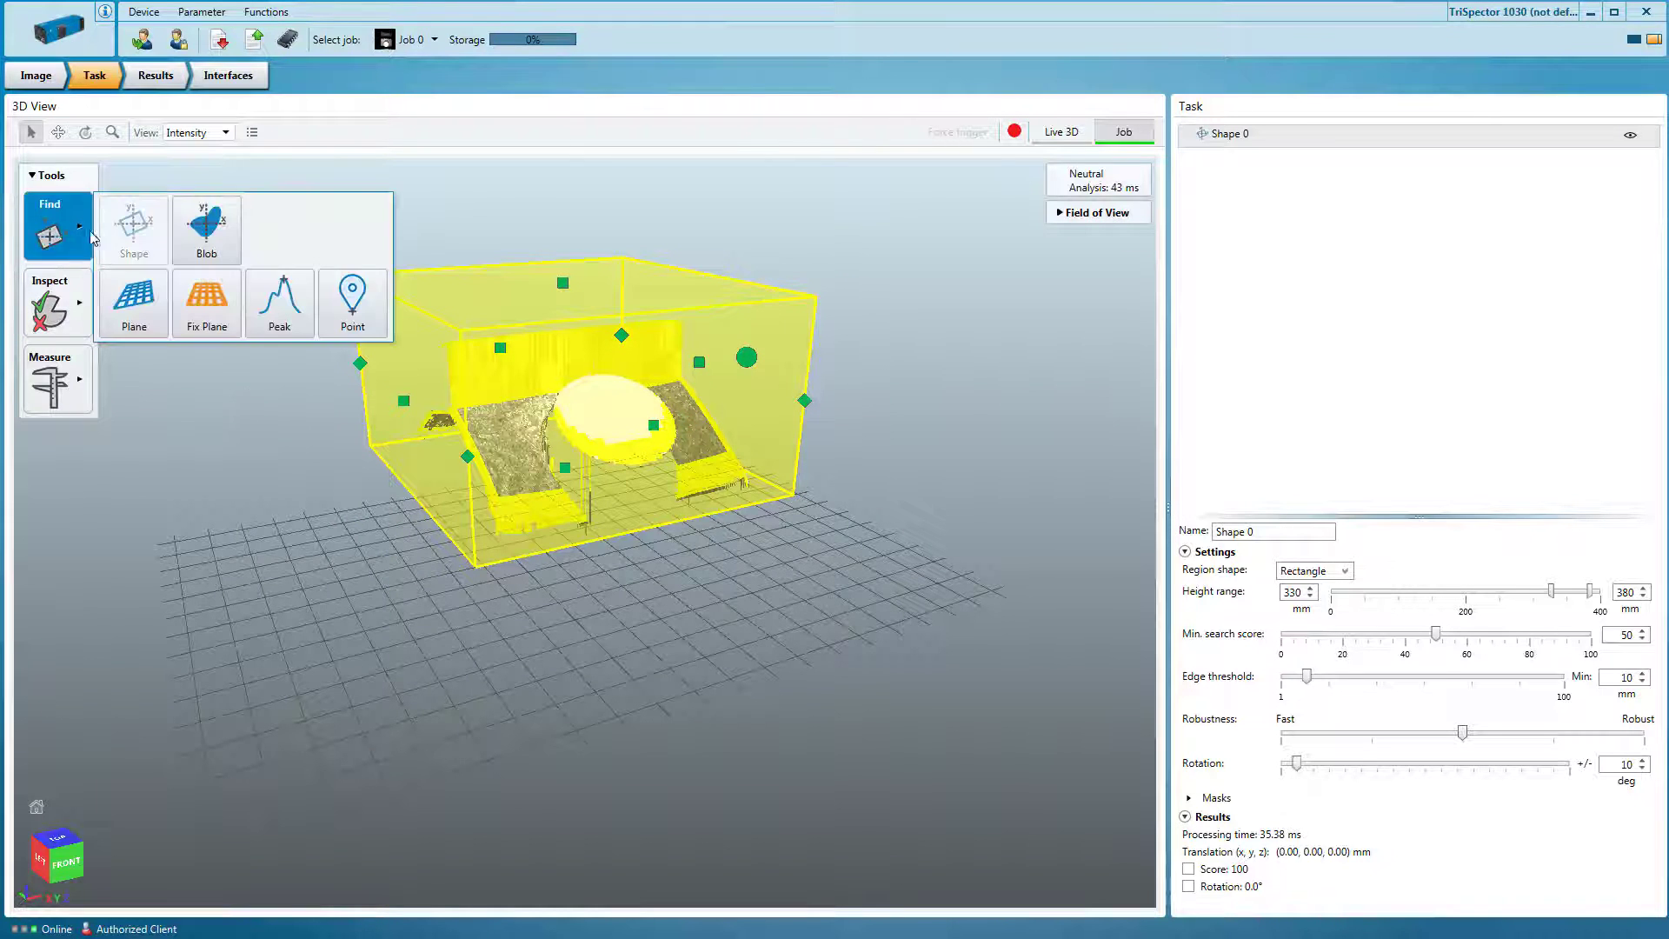
Add Plane 1 and trim its region in the left view to the carton's sloped top
left_click(139, 300)
left_click(39, 856)
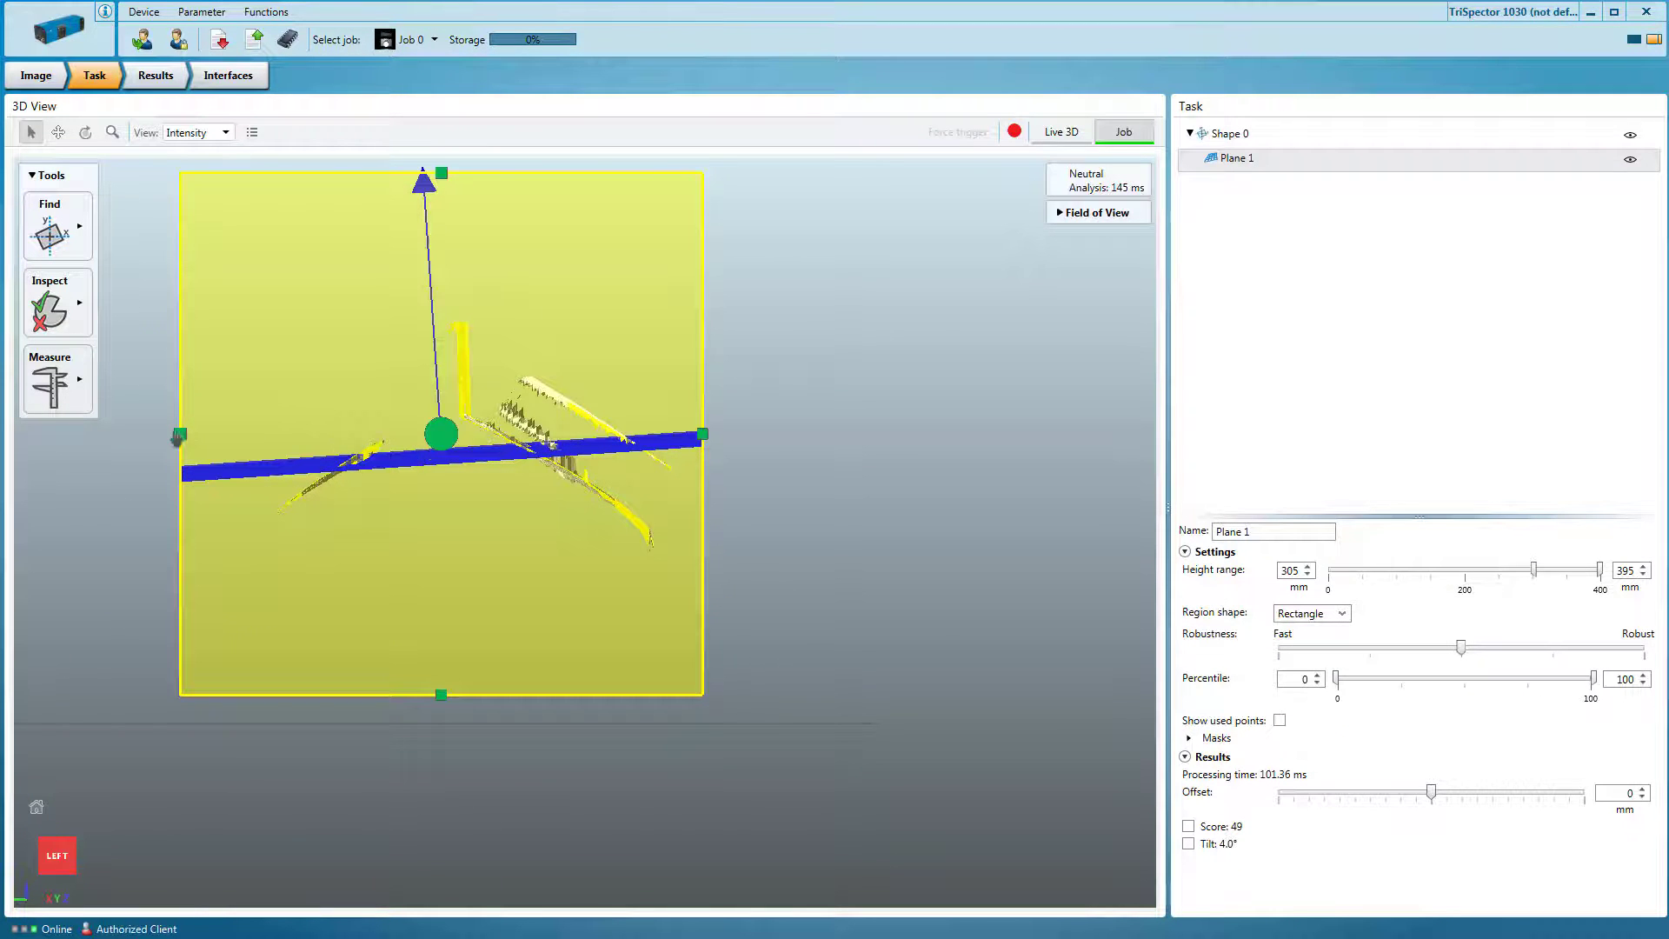
left_click_drag(177, 437, 468, 435)
left_click_drag(702, 435, 652, 448)
left_click_drag(560, 174, 560, 405)
left_click_drag(560, 694, 560, 543)
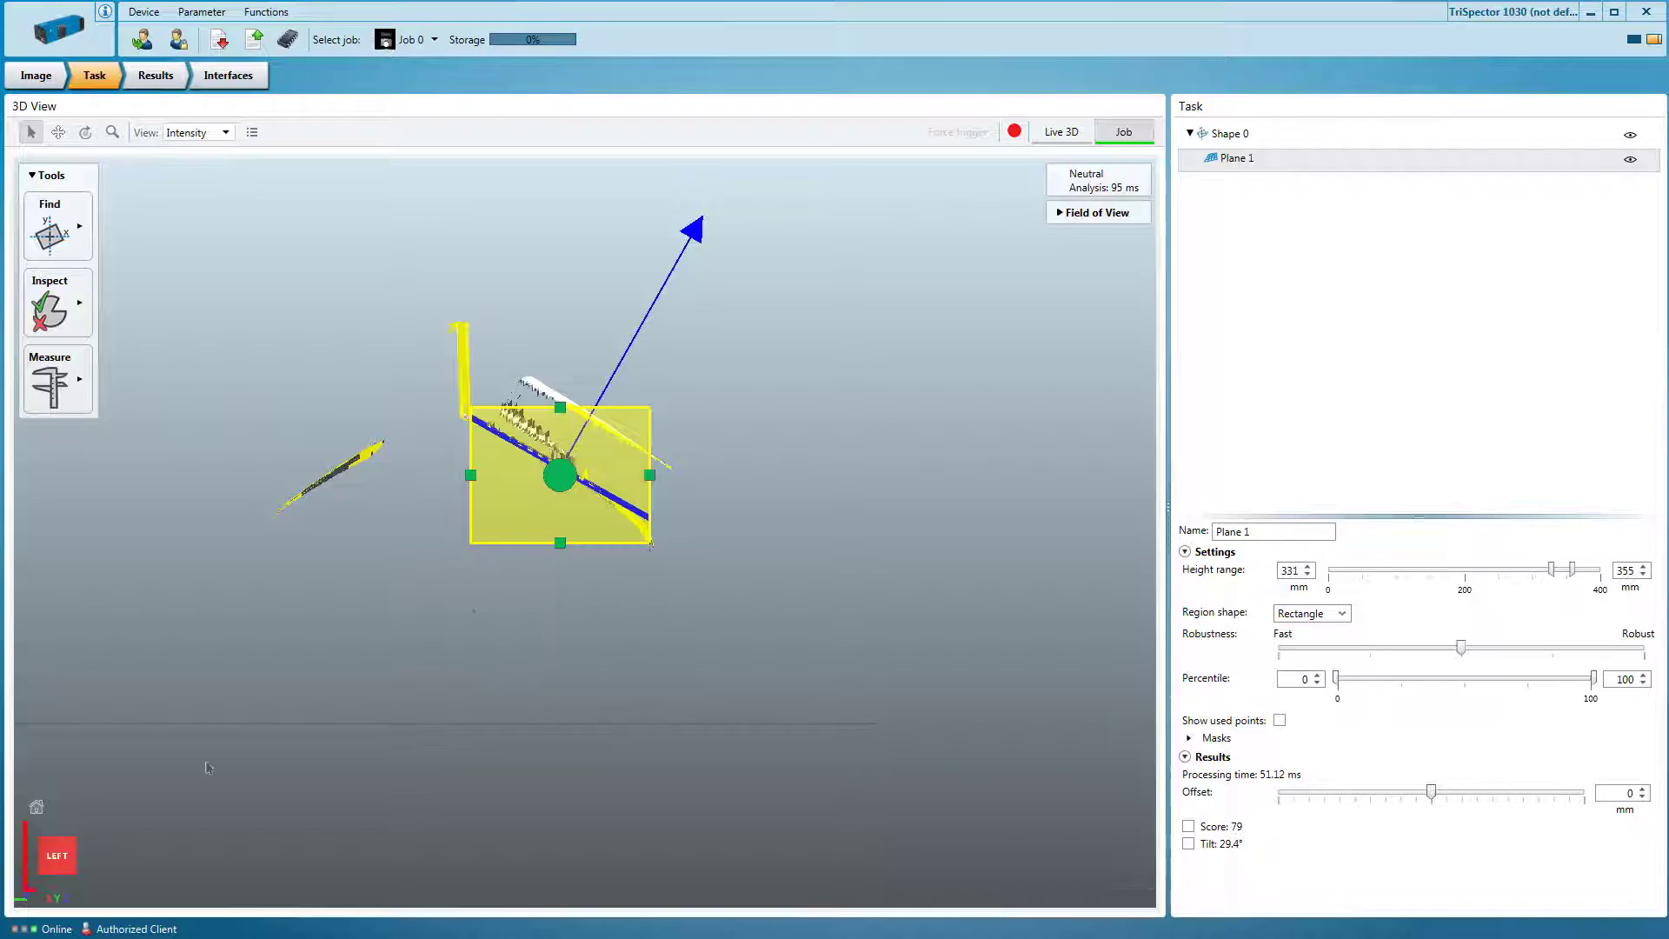
Refine Plane 1's region edges in the top view around the cap face
left_click(57, 841)
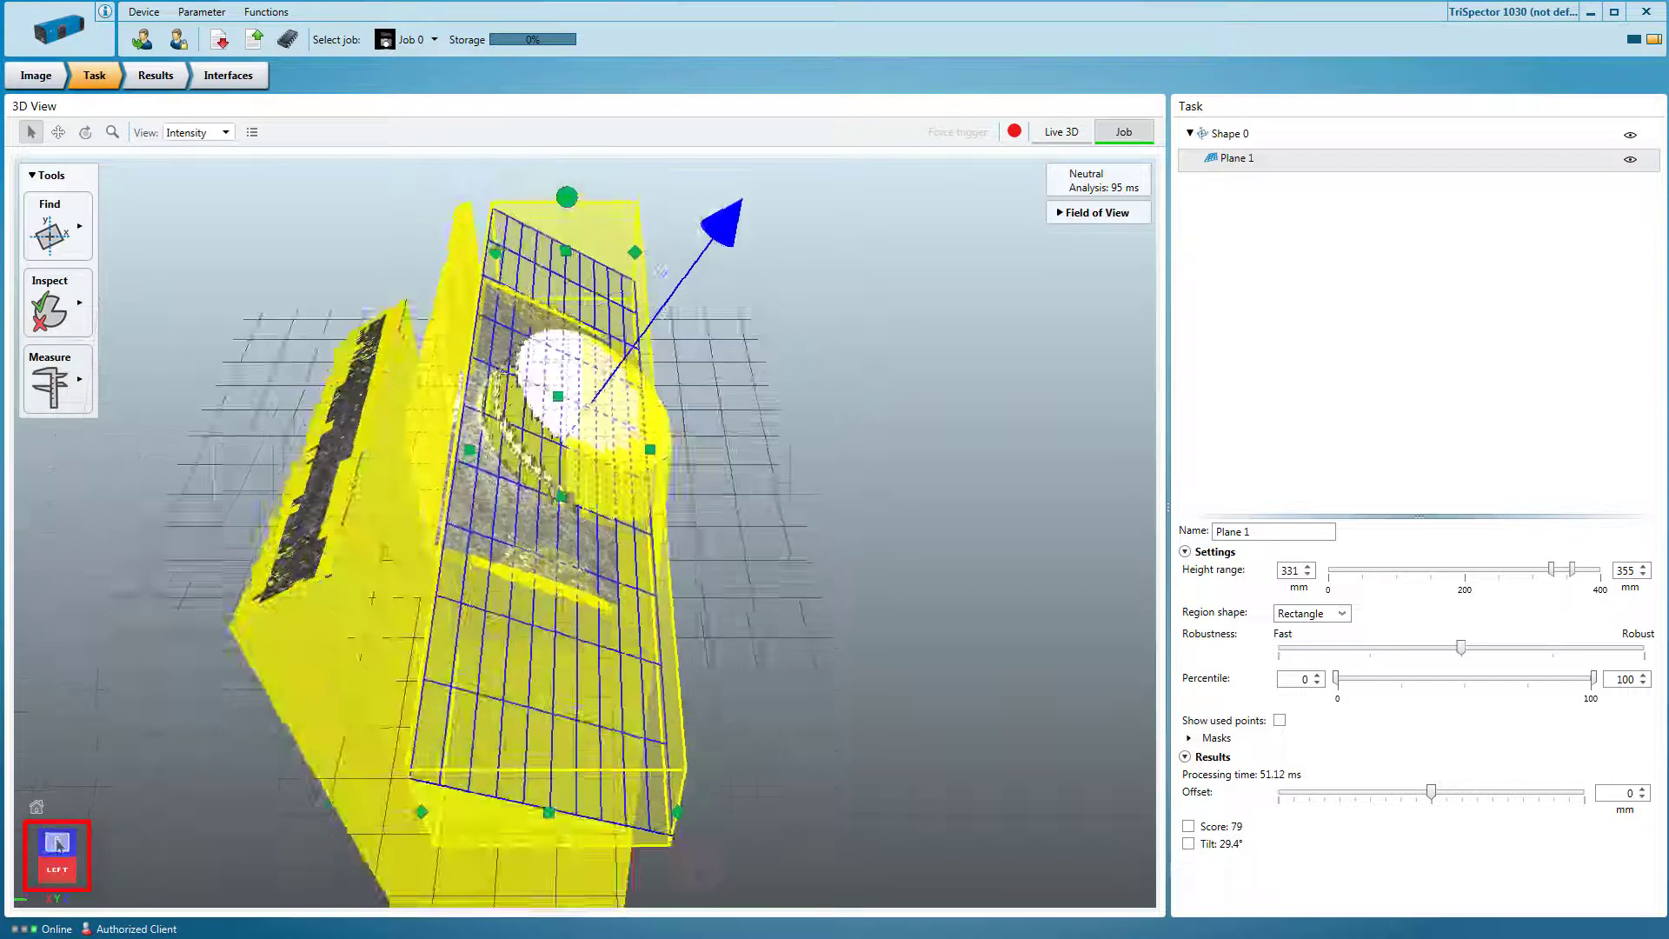
left_click_drag(546, 852, 545, 656)
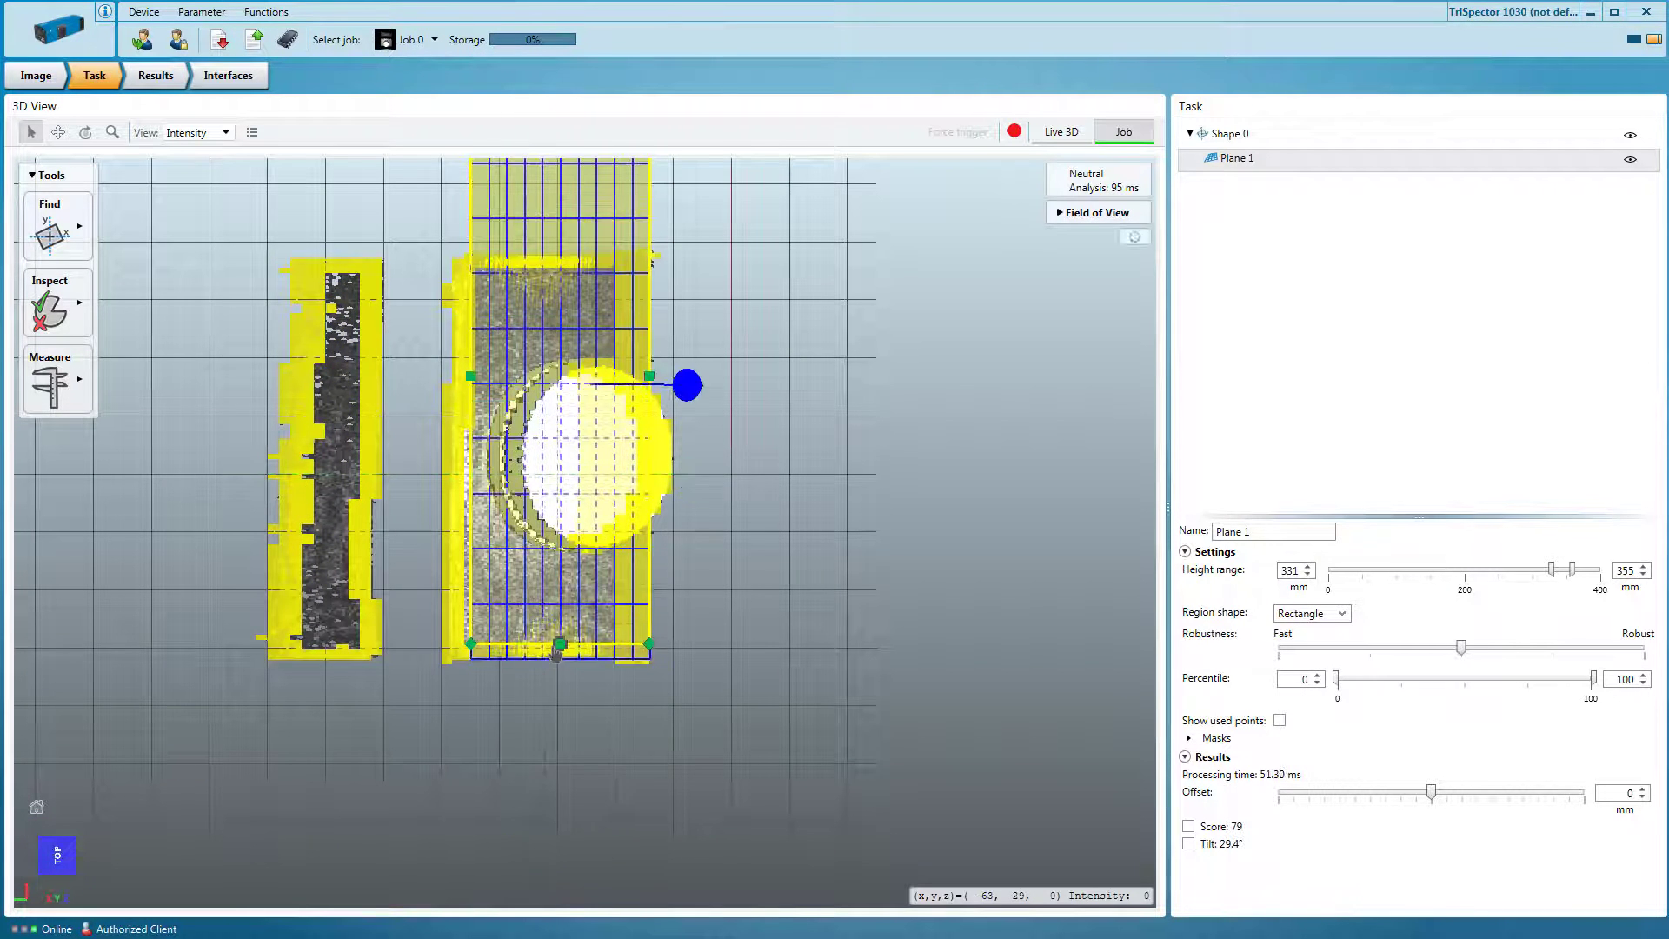
middle_click_drag(440, 597, 437, 721)
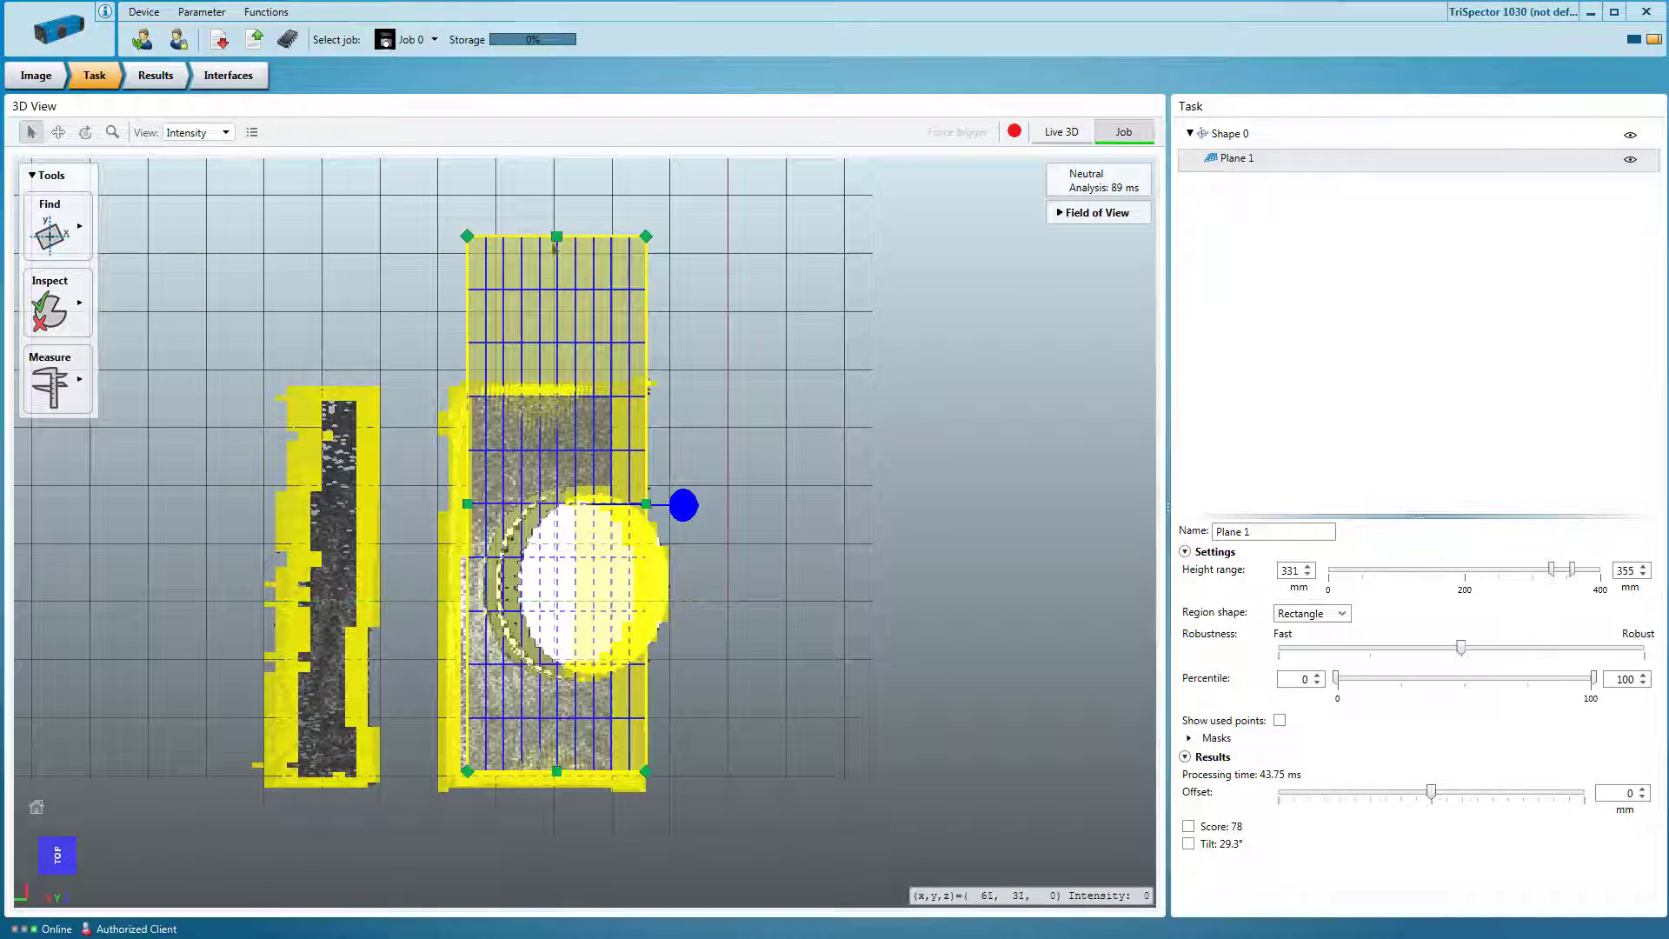
left_click_drag(555, 247, 556, 399)
Add an ellipse mask to Plane 1 sized to exclude the cap
left_click(1190, 737)
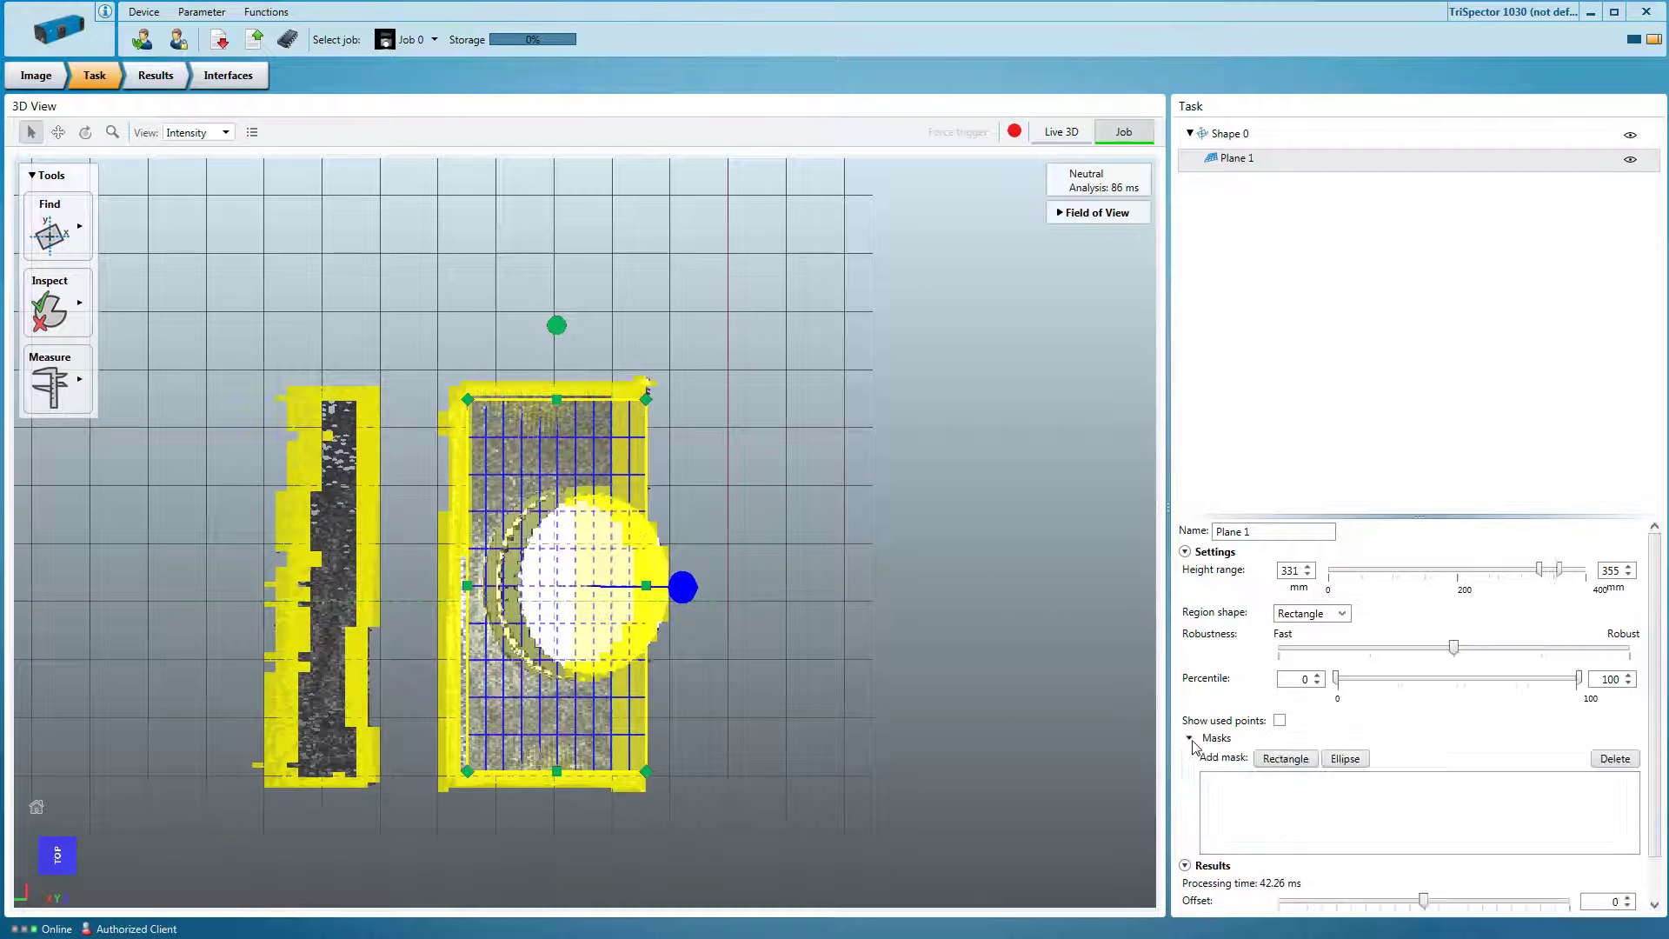
left_click(1346, 759)
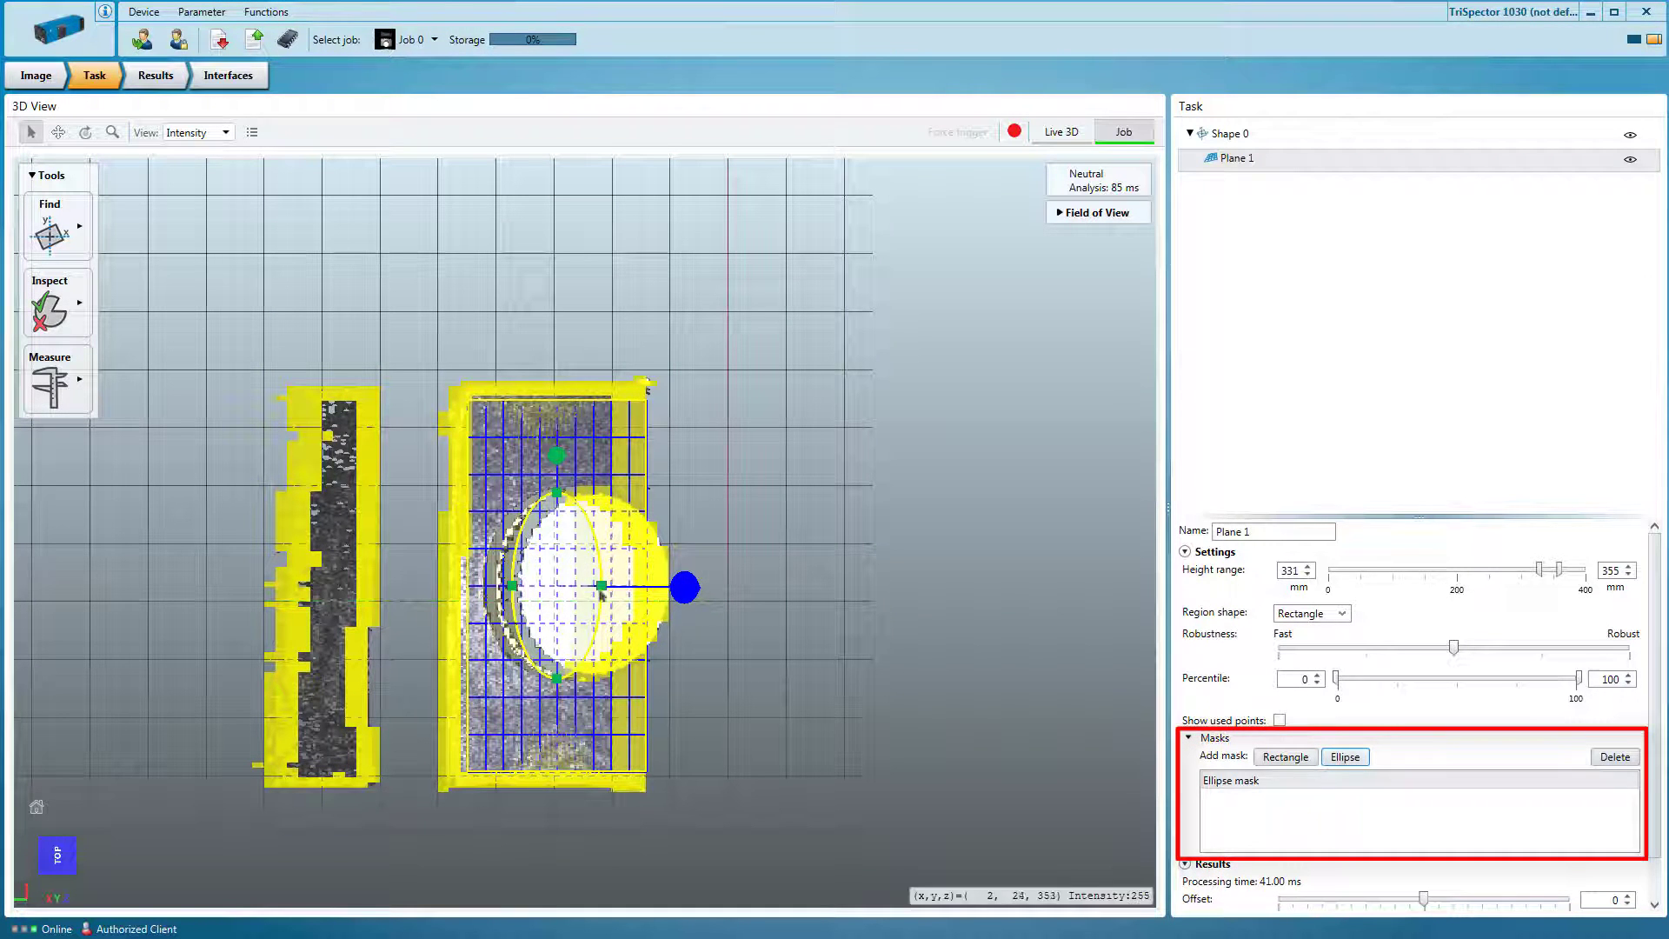
left_click_drag(601, 587, 691, 587)
left_click_drag(513, 586, 475, 586)
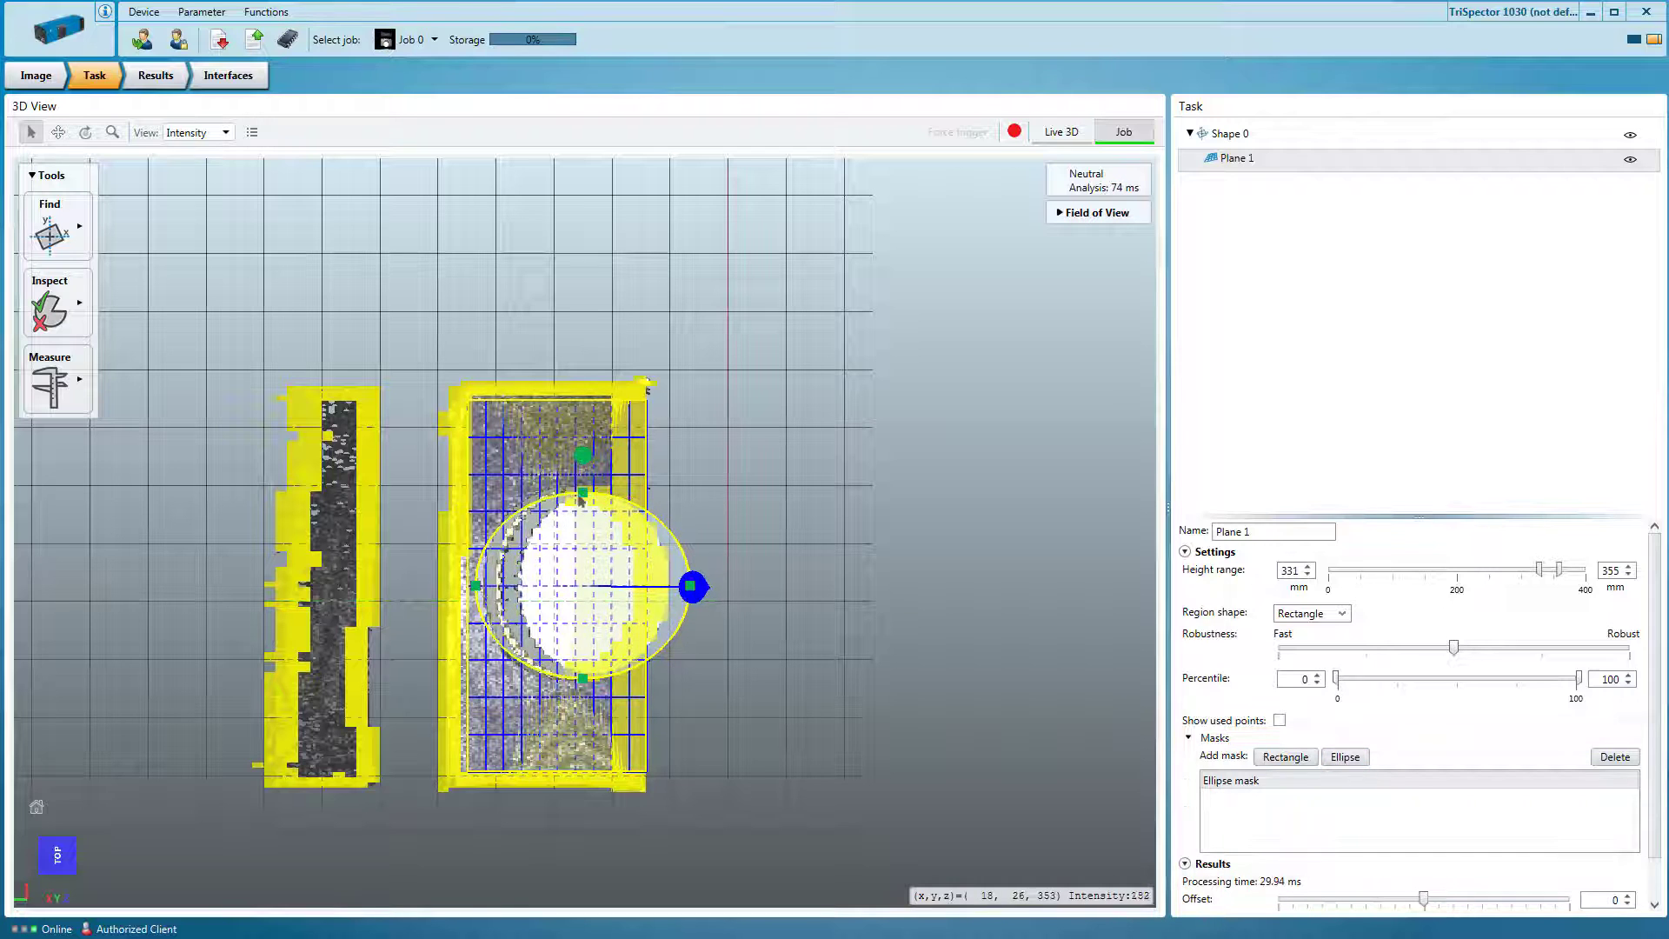
left_click_drag(582, 494, 582, 478)
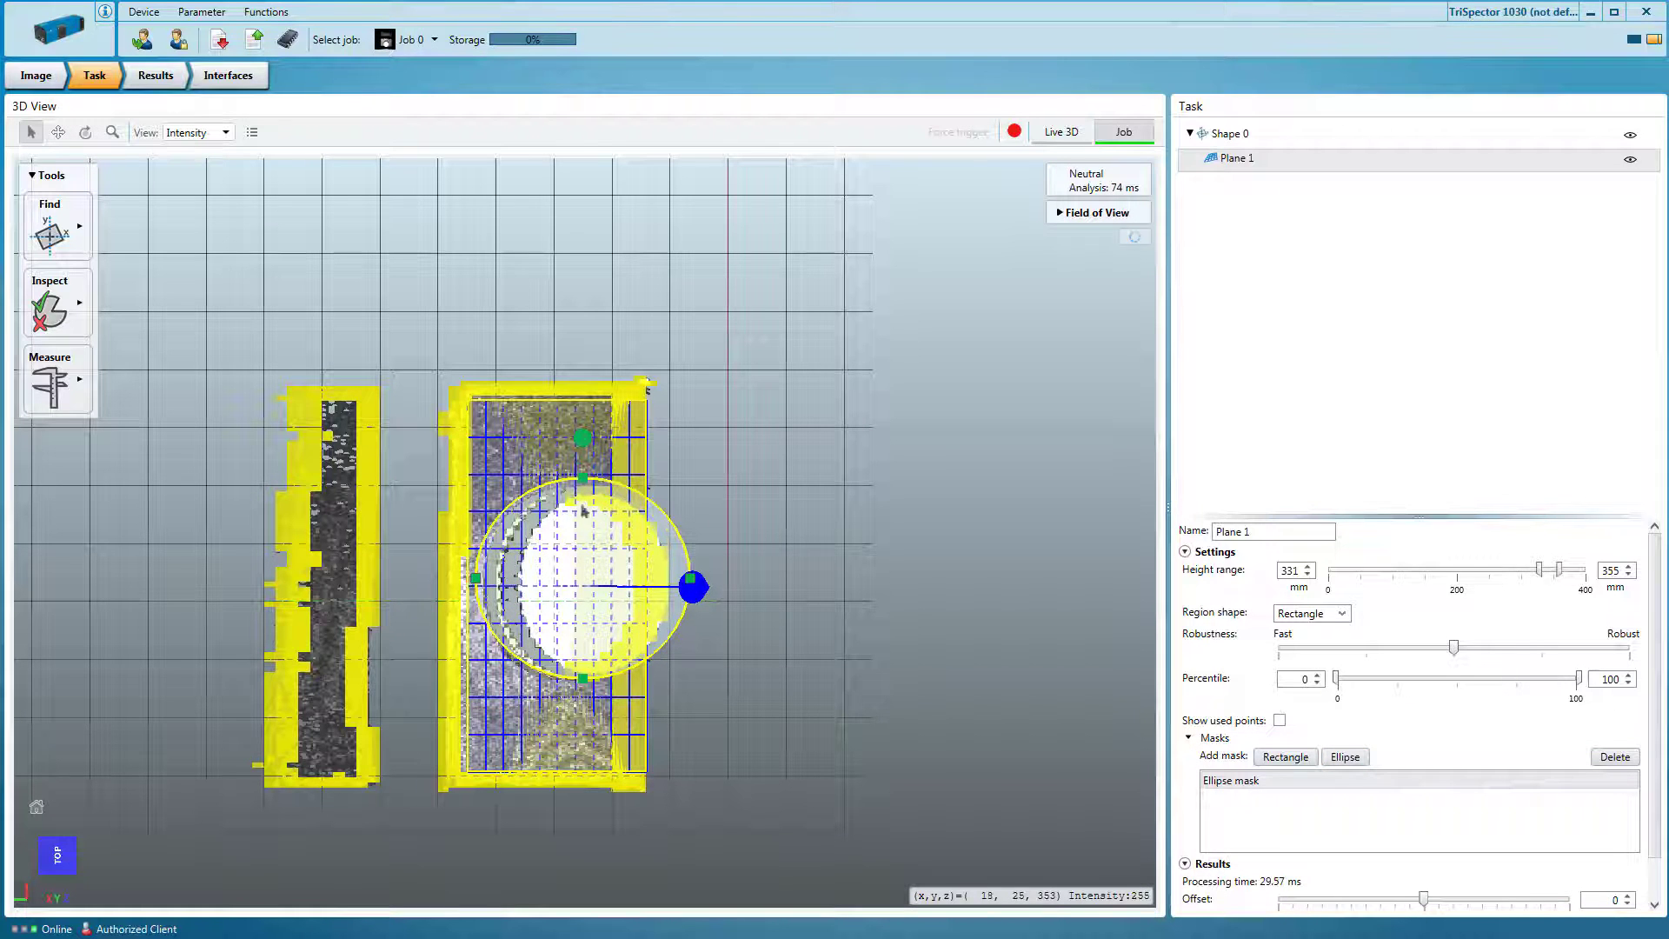
left_click(57, 877)
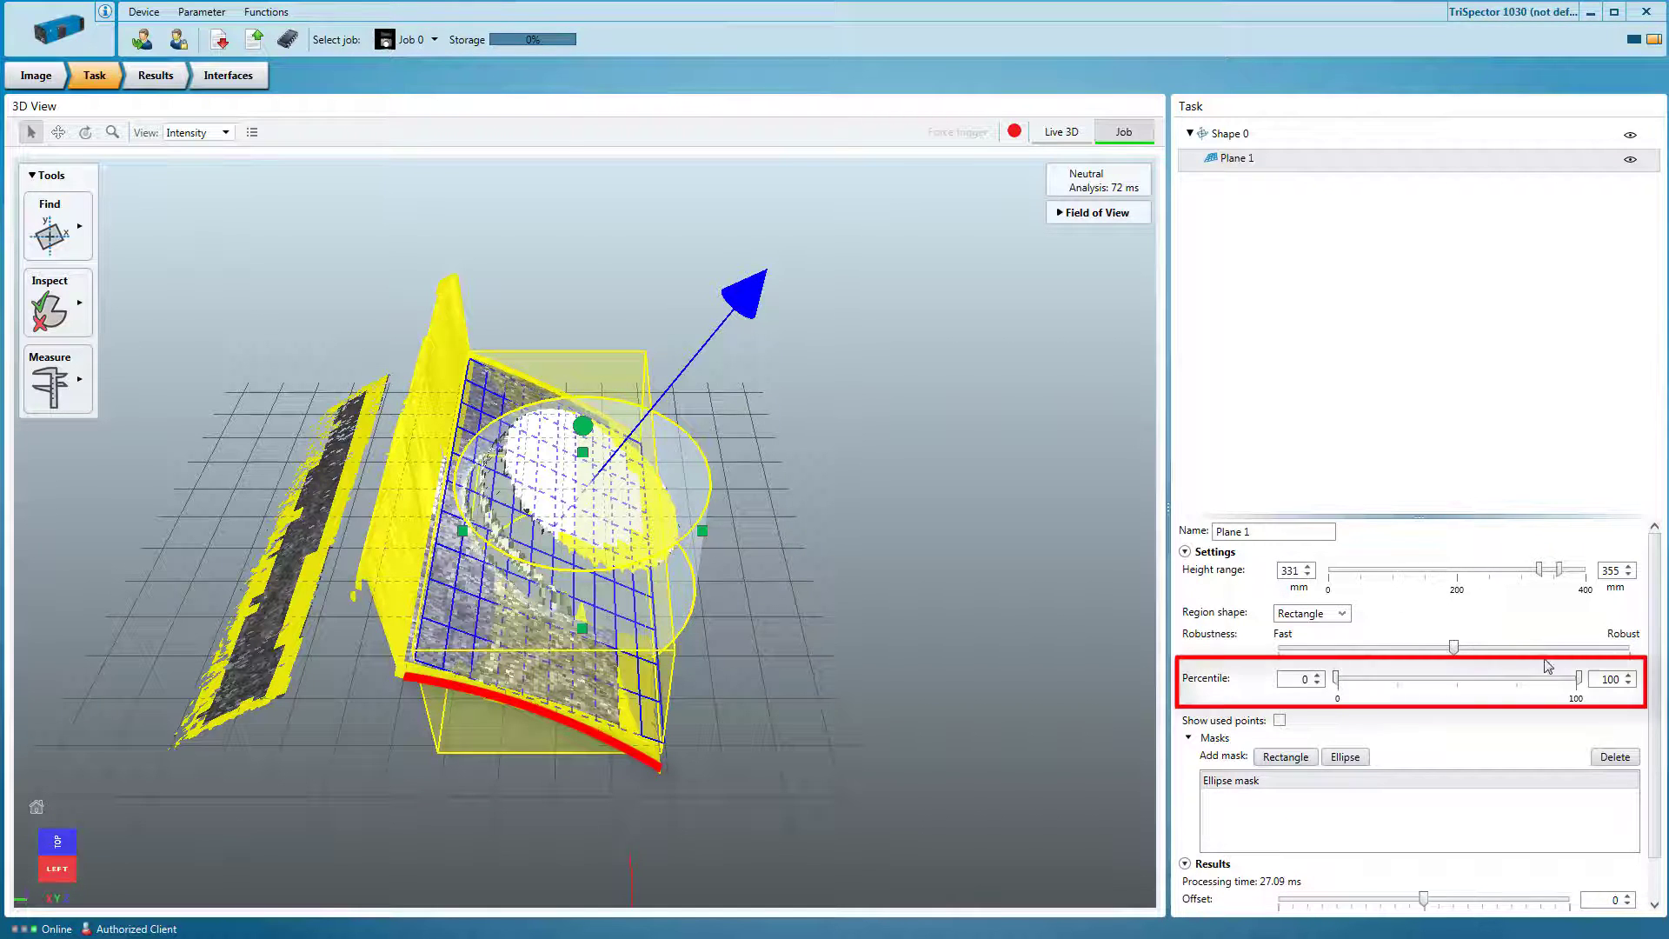
Set Plane 1's upper percentile limit to 75
double_click(1605, 675)
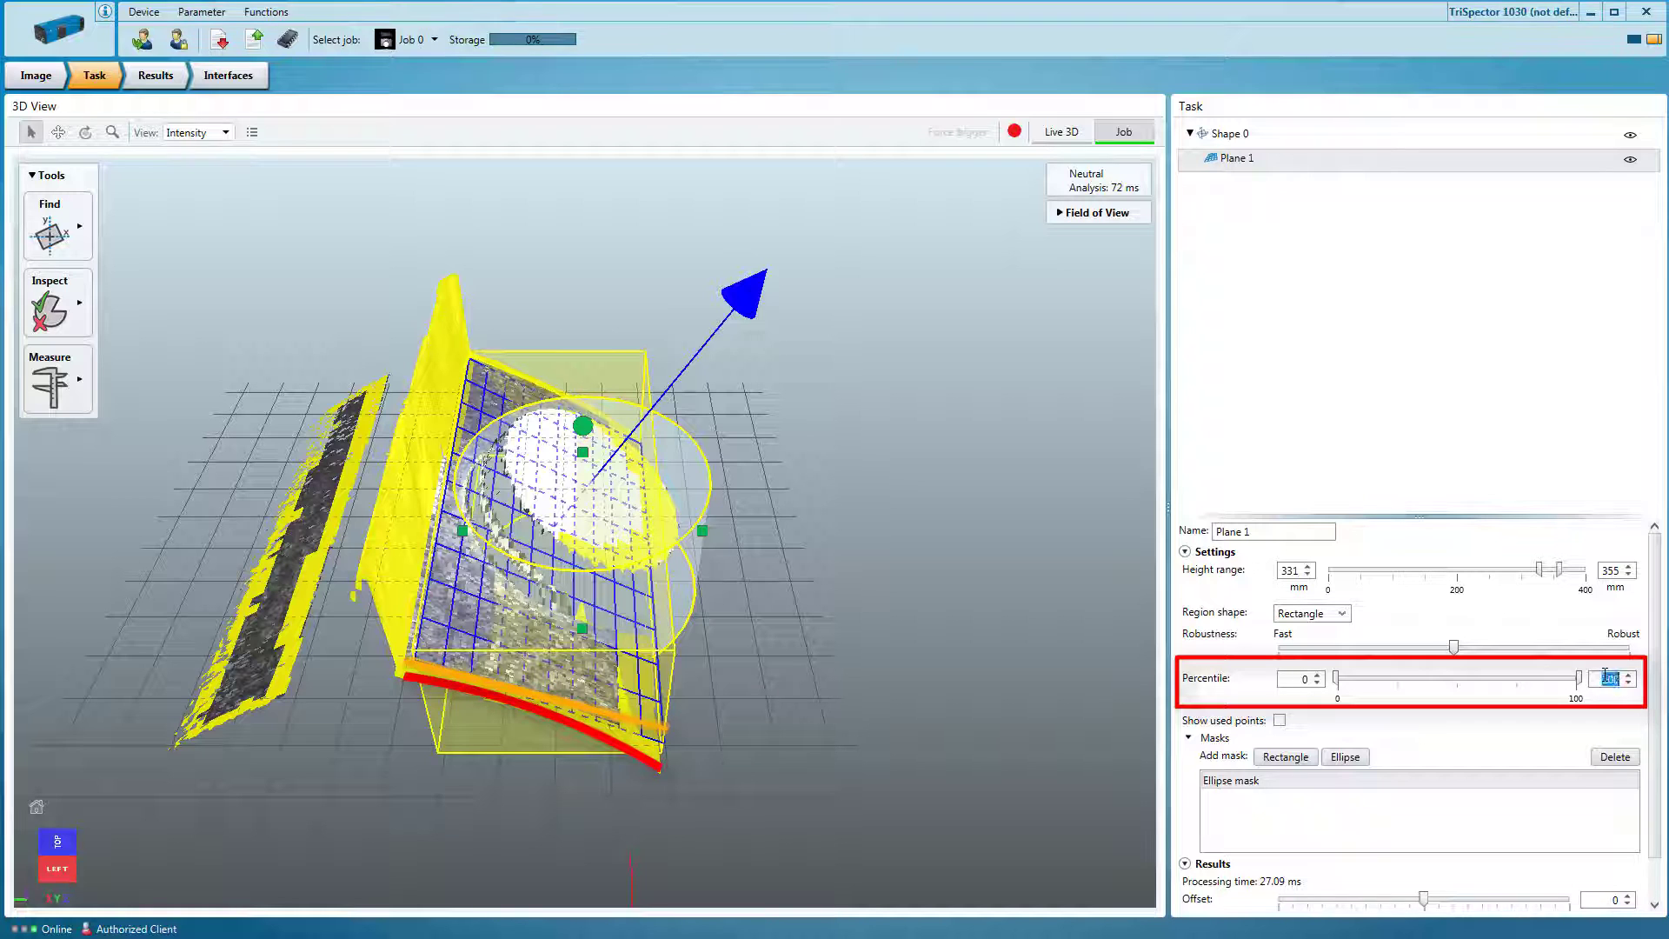
type("75")
key("Return")
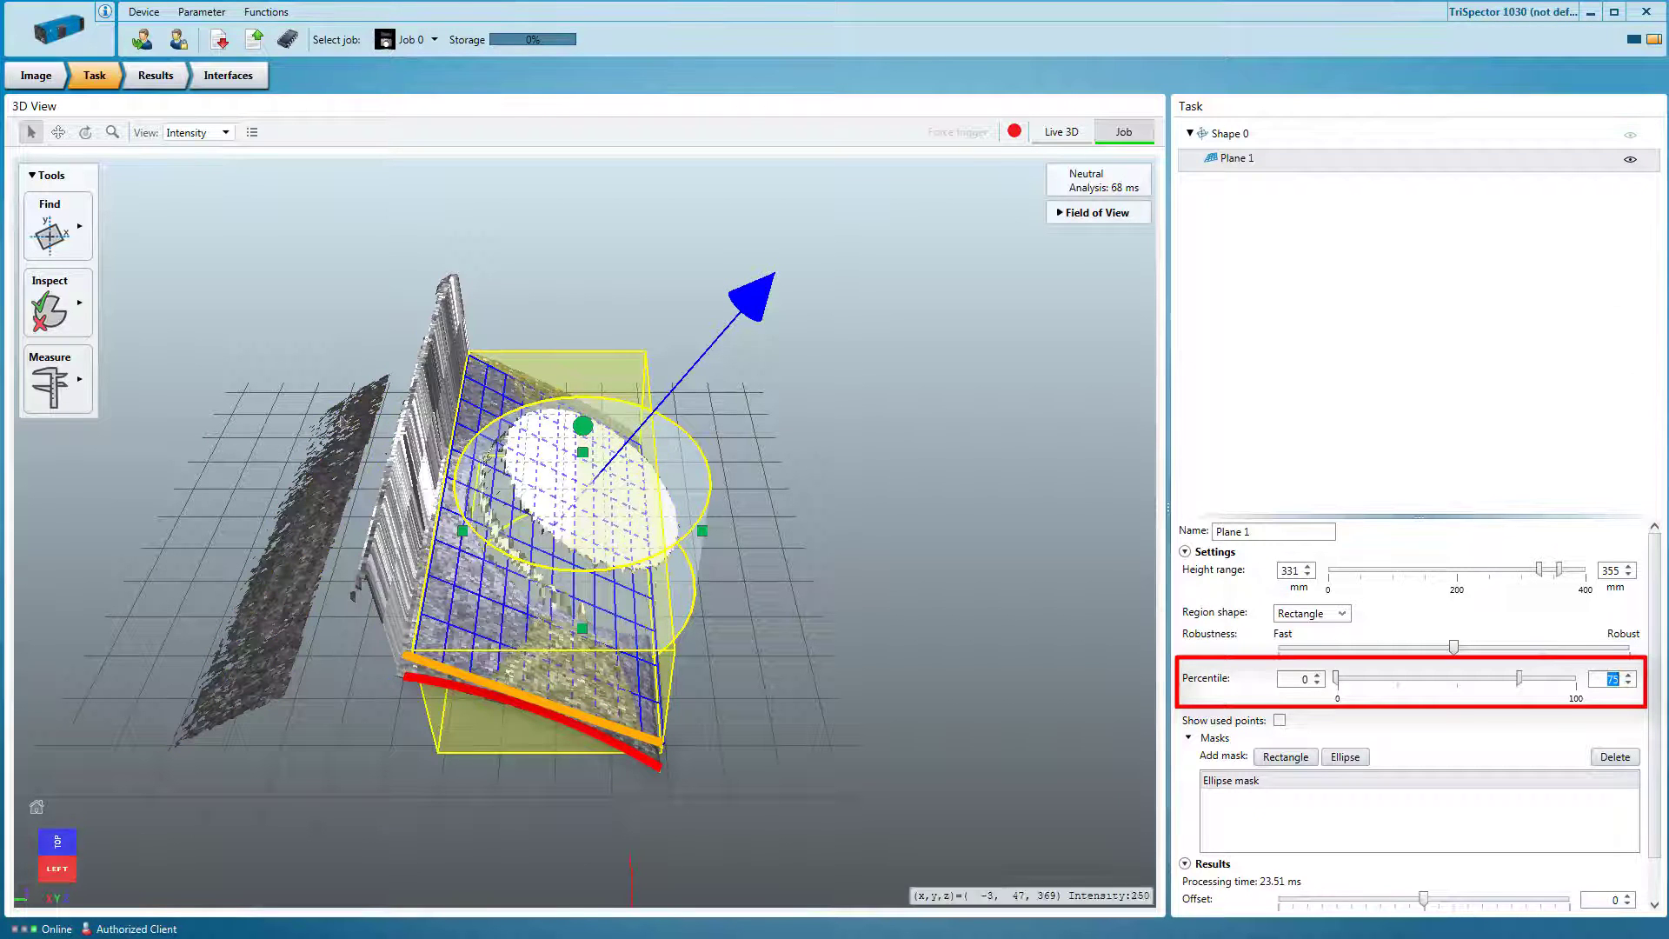
Add Plane 2 with a 340–370 mm height range and an ellipse region shape
left_click(54, 236)
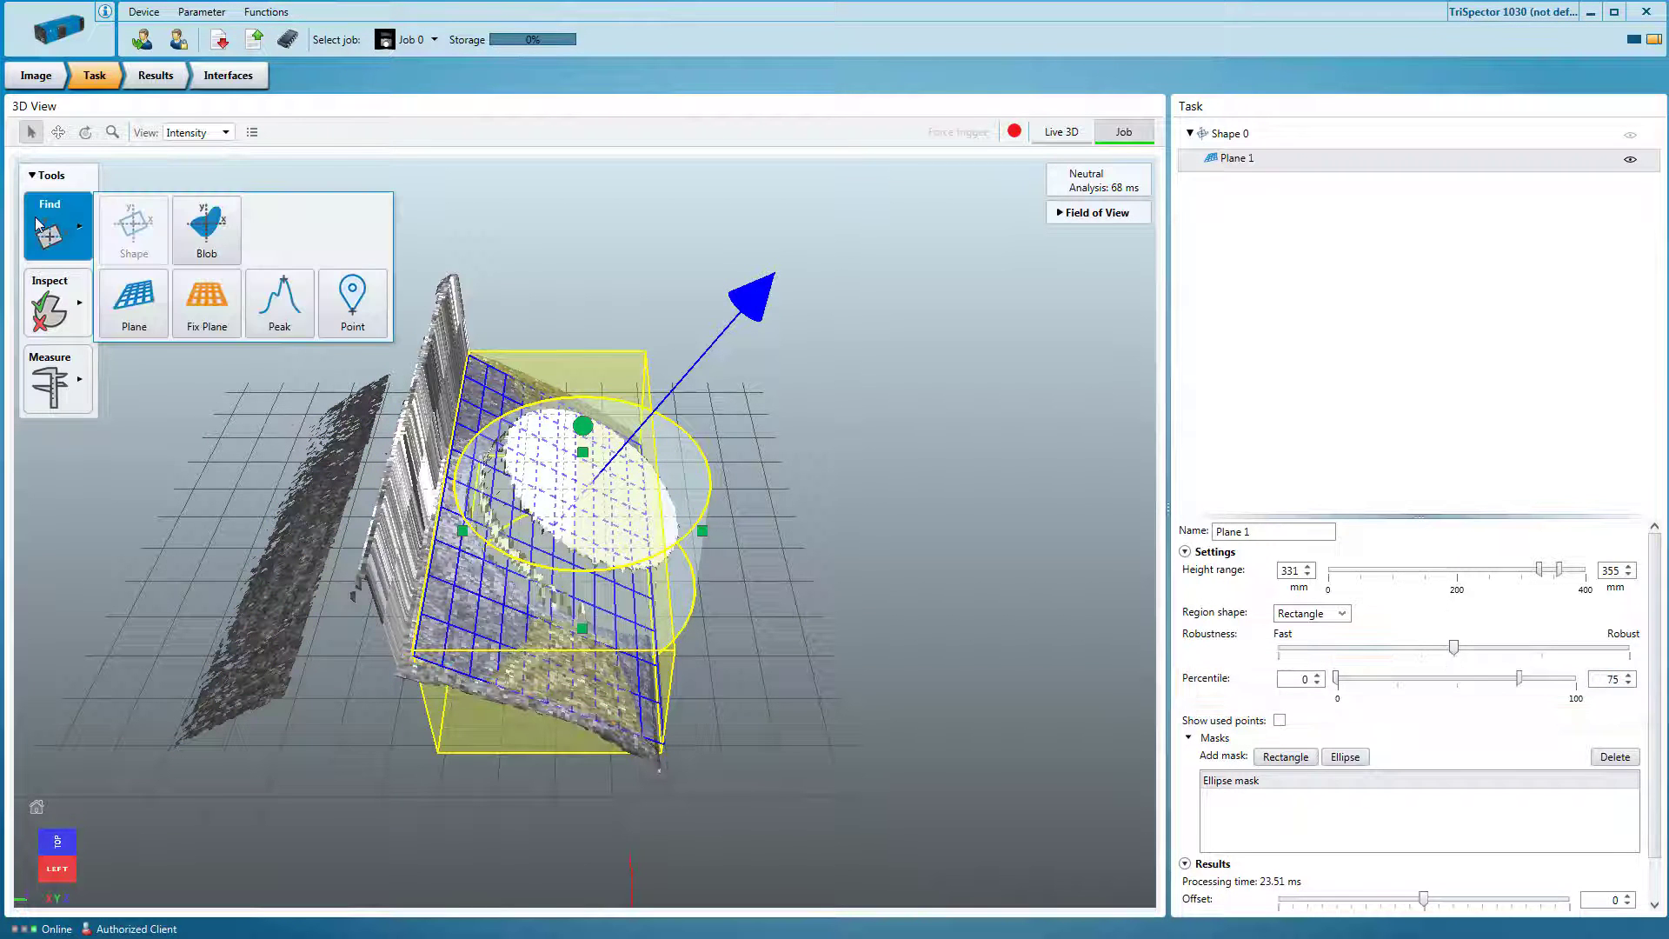
left_click(116, 287)
left_click(1293, 570)
type("340")
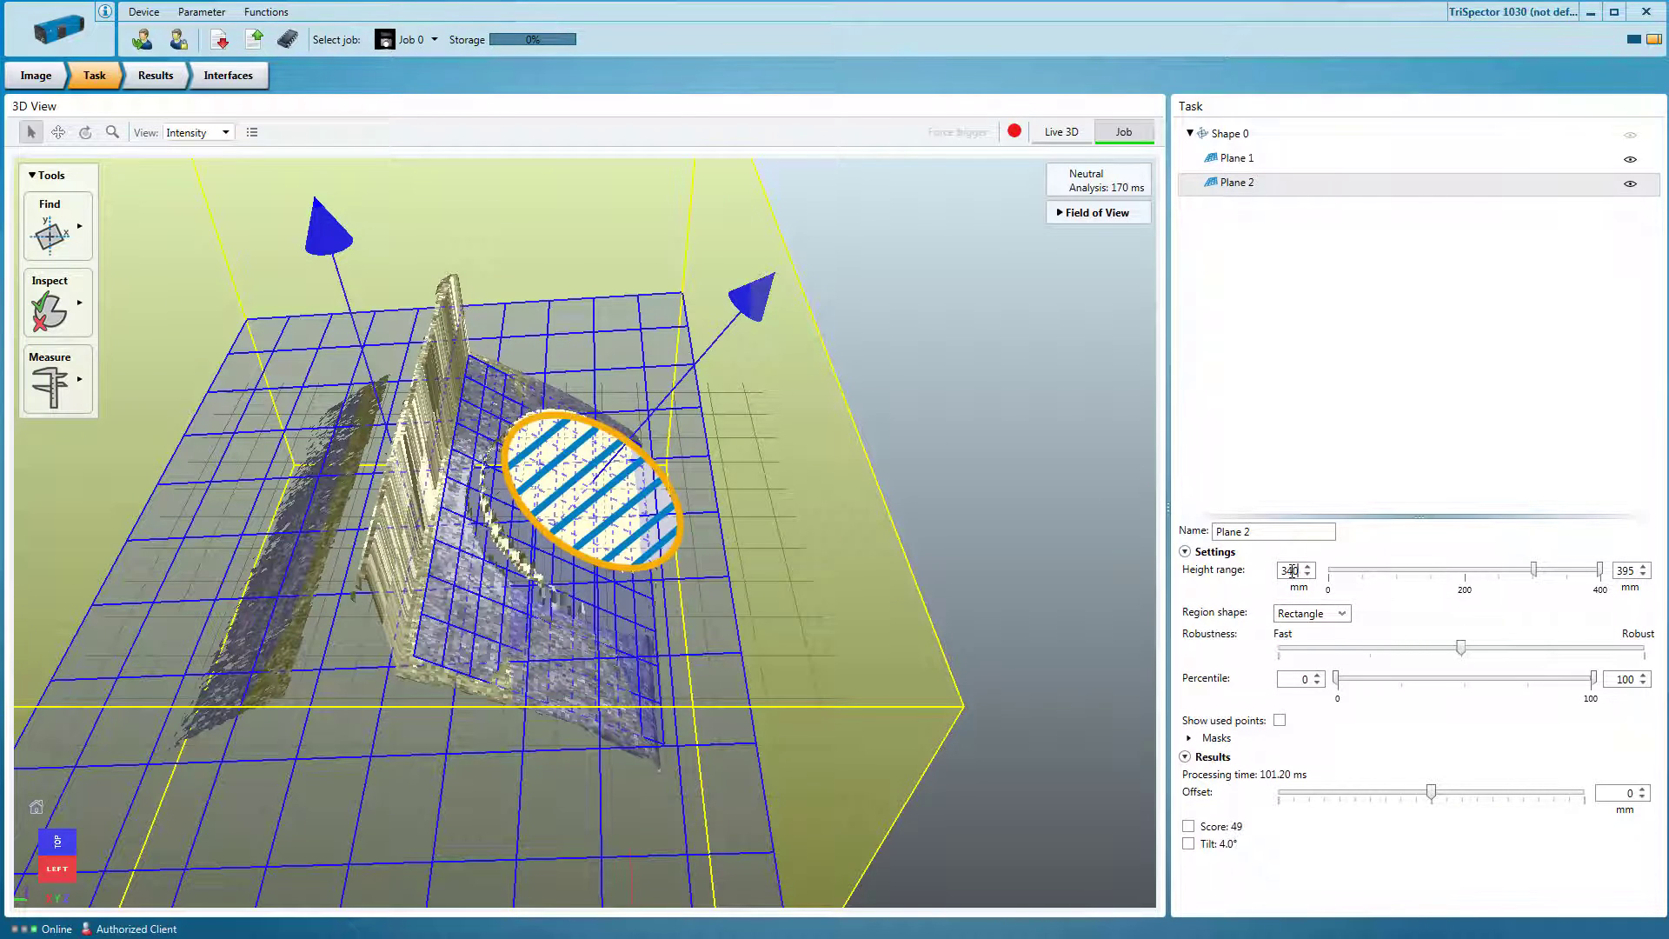
key("Tab")
type("370")
key("Return")
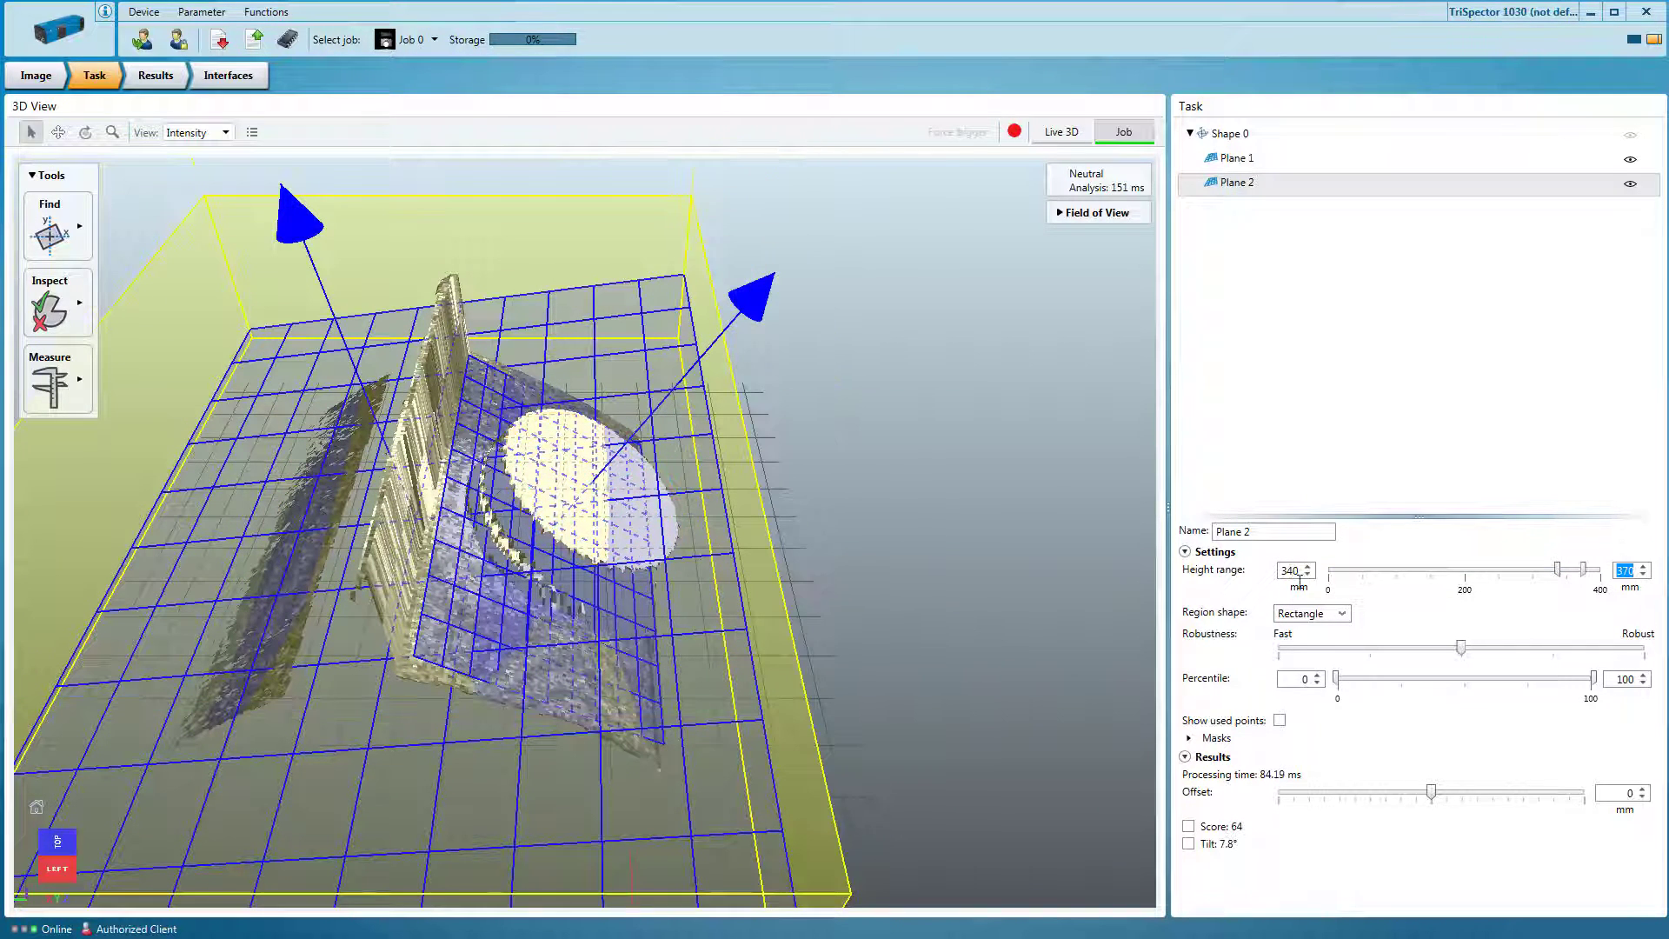
left_click(1311, 613)
left_click(1300, 630)
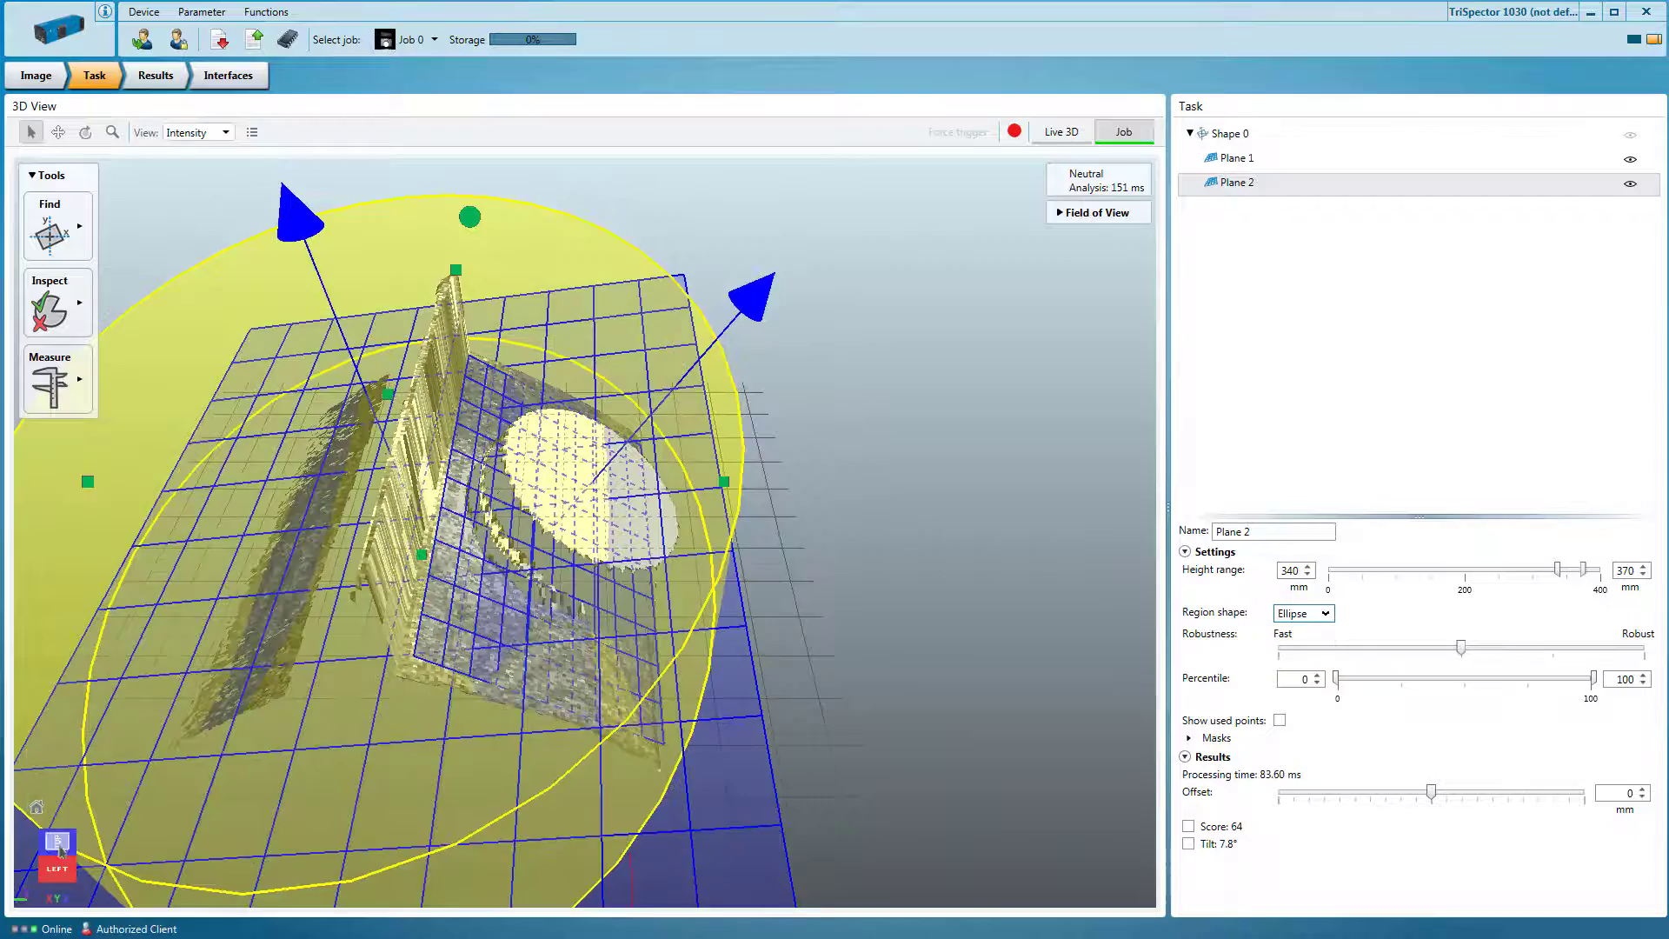
Fit Plane 2's ellipse tightly around the cap top from the top view
left_click(59, 846)
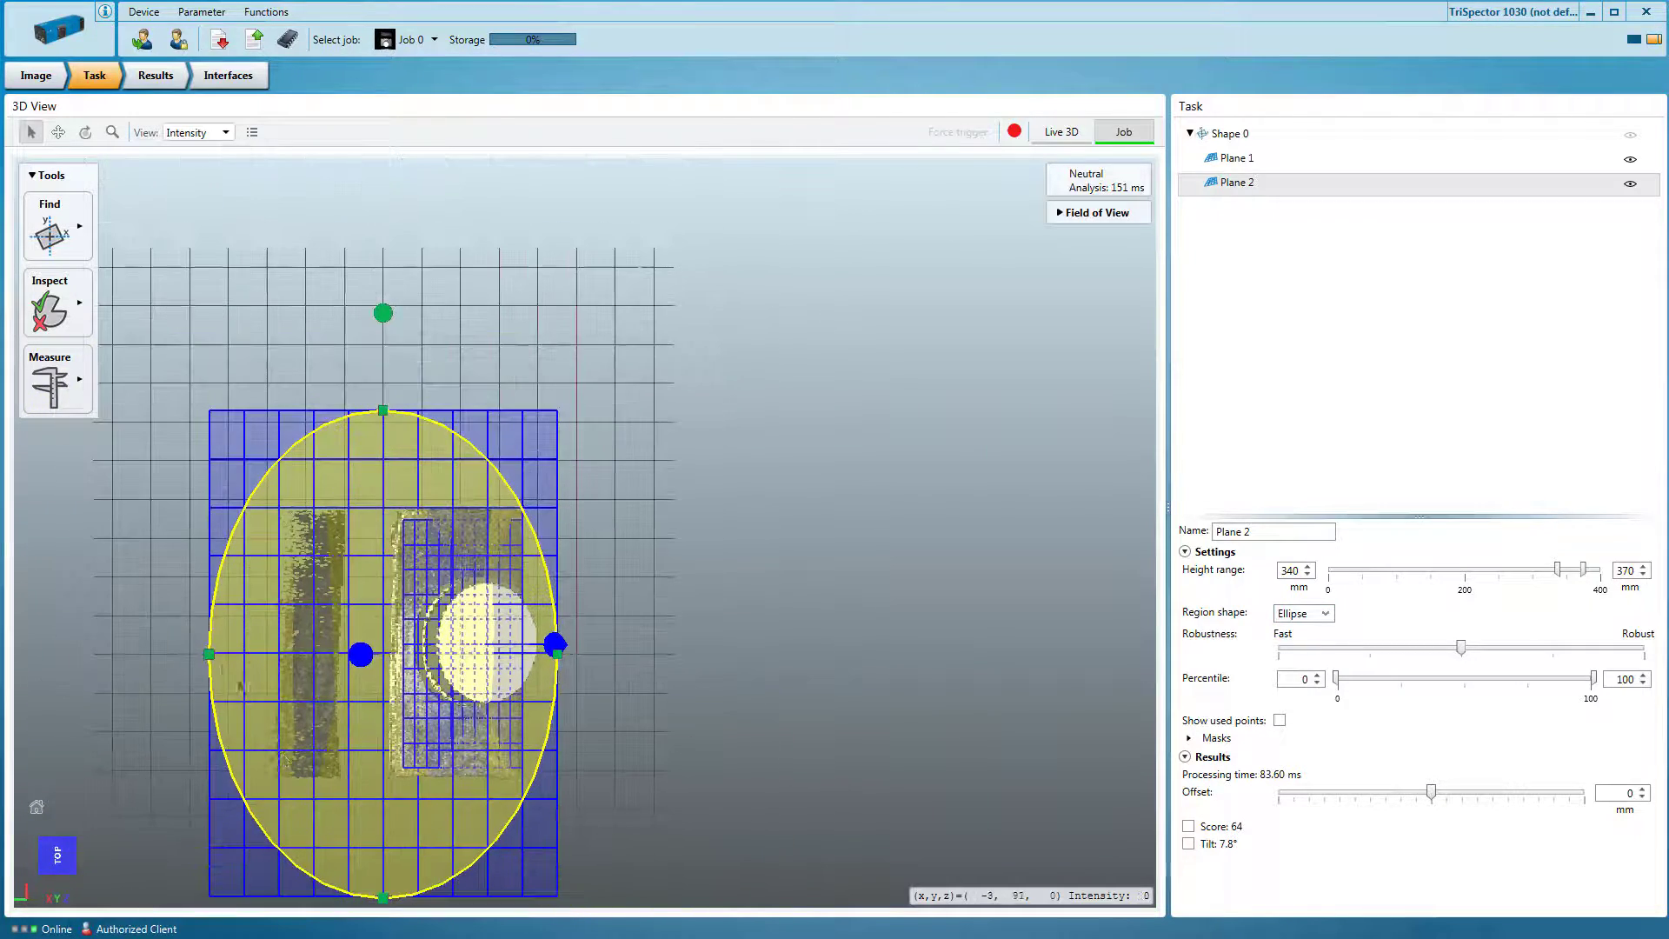
left_click_drag(209, 654, 452, 654)
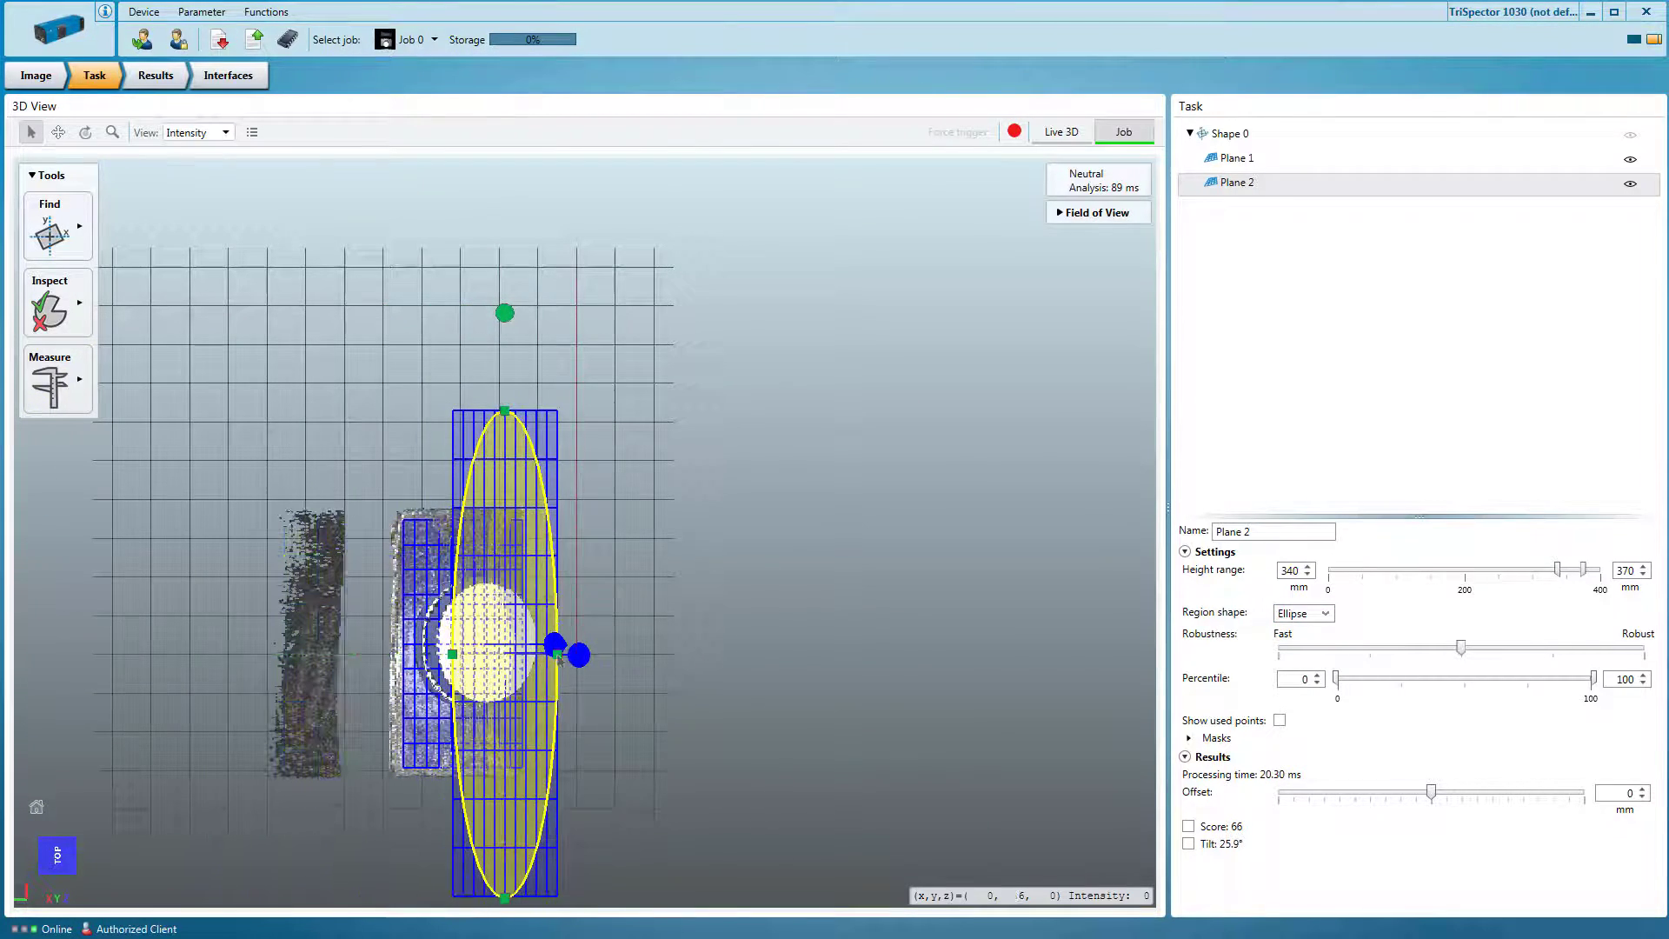
left_click_drag(557, 658, 522, 654)
left_click_drag(490, 413, 487, 596)
left_click_drag(494, 889, 488, 693)
left_click(75, 873)
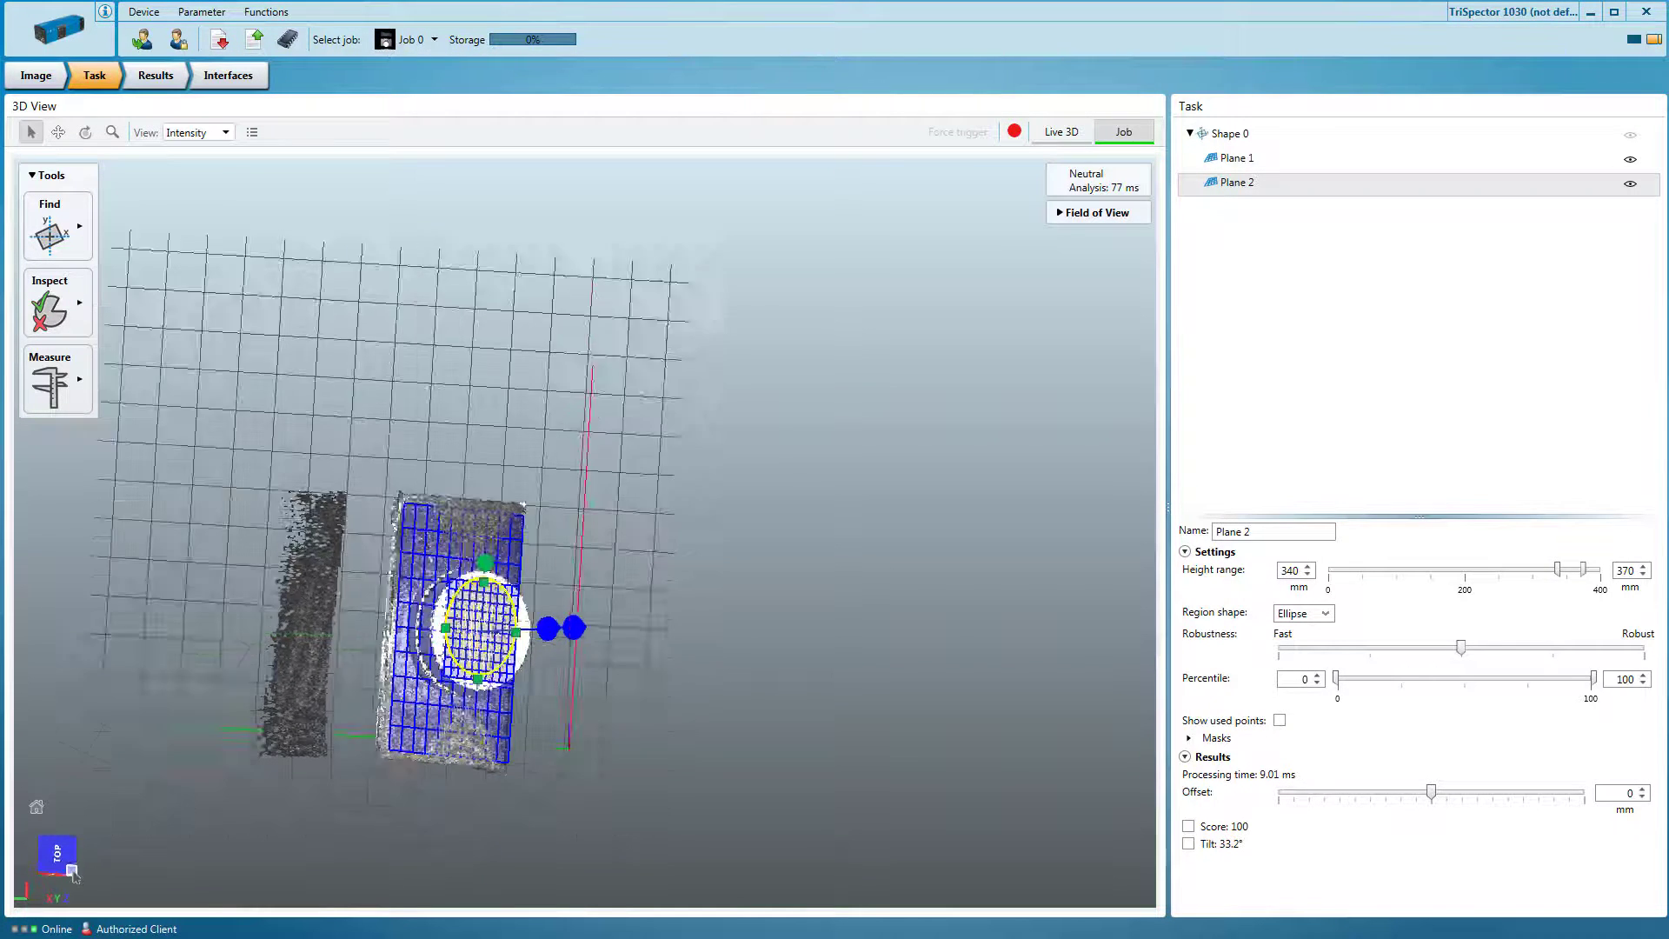
left_click_drag(287, 521, 235, 493)
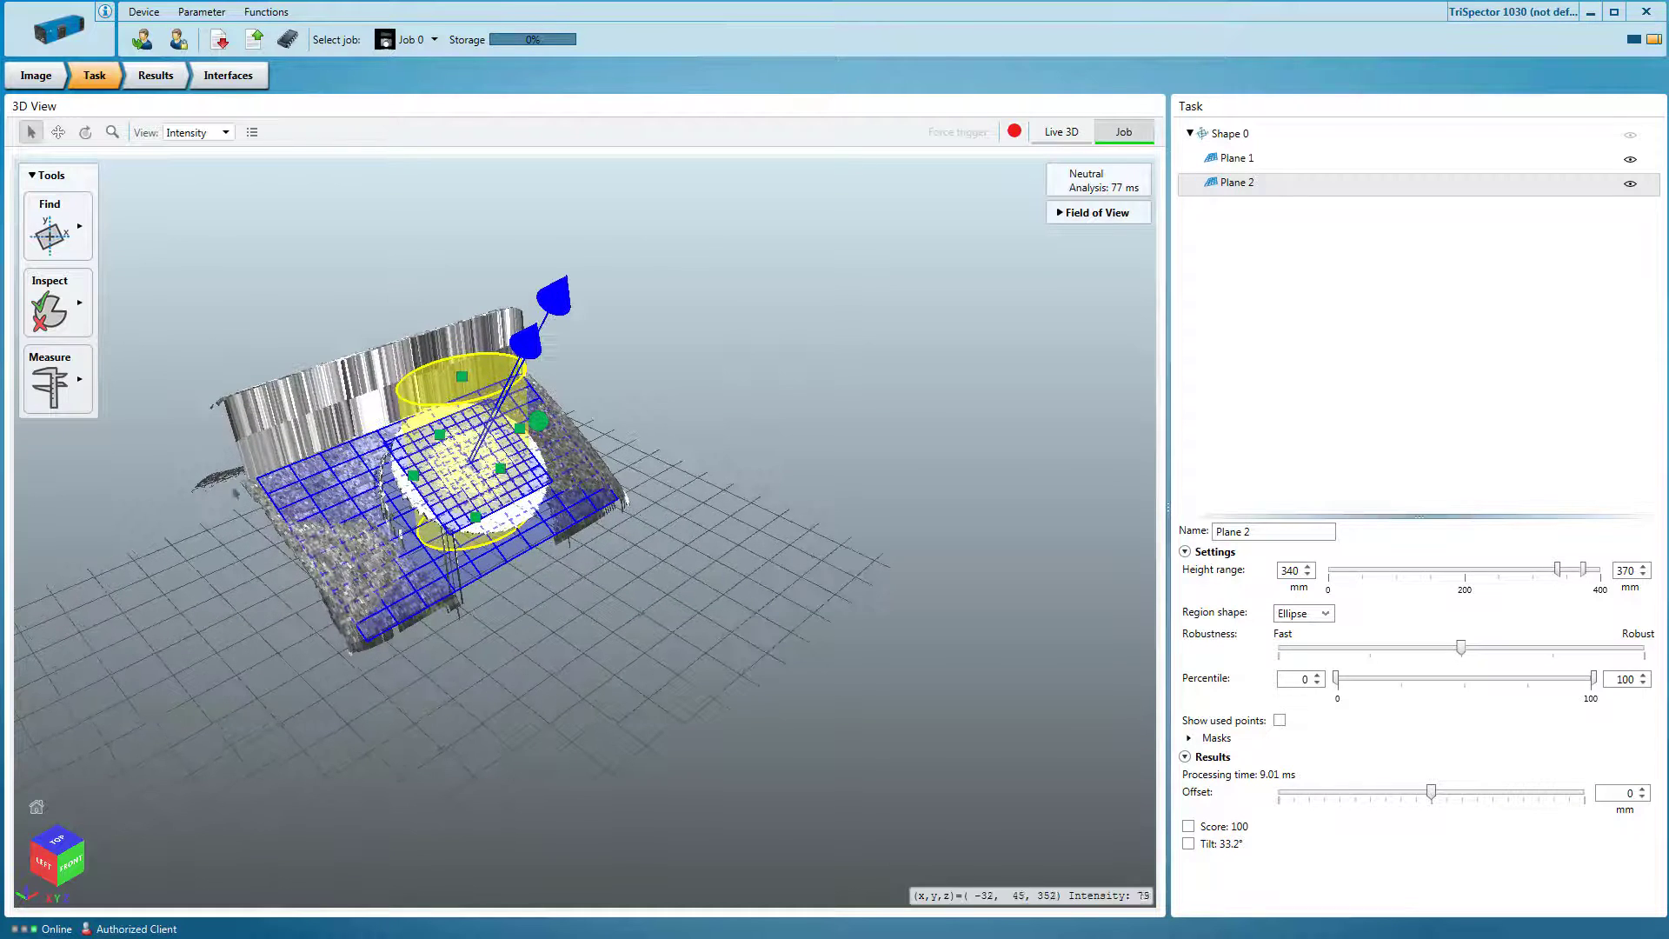
Add a Distance tool from Plane 1 to Plane 2 passing between 9 and 11.5 mm
left_click(57, 382)
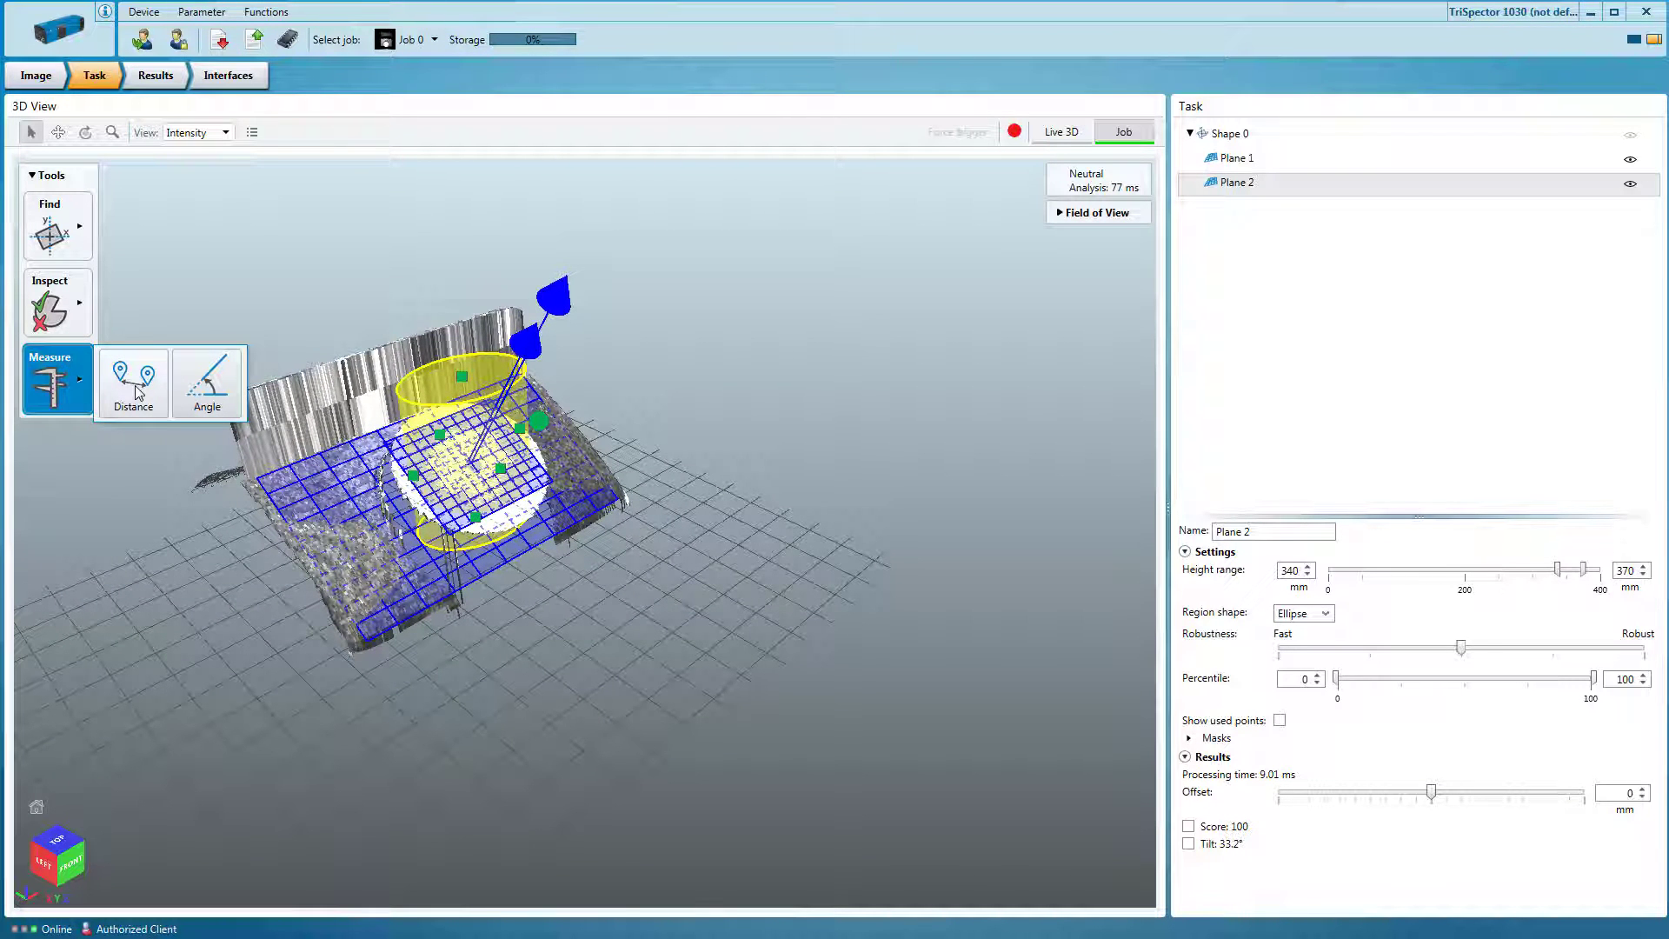
left_click(135, 391)
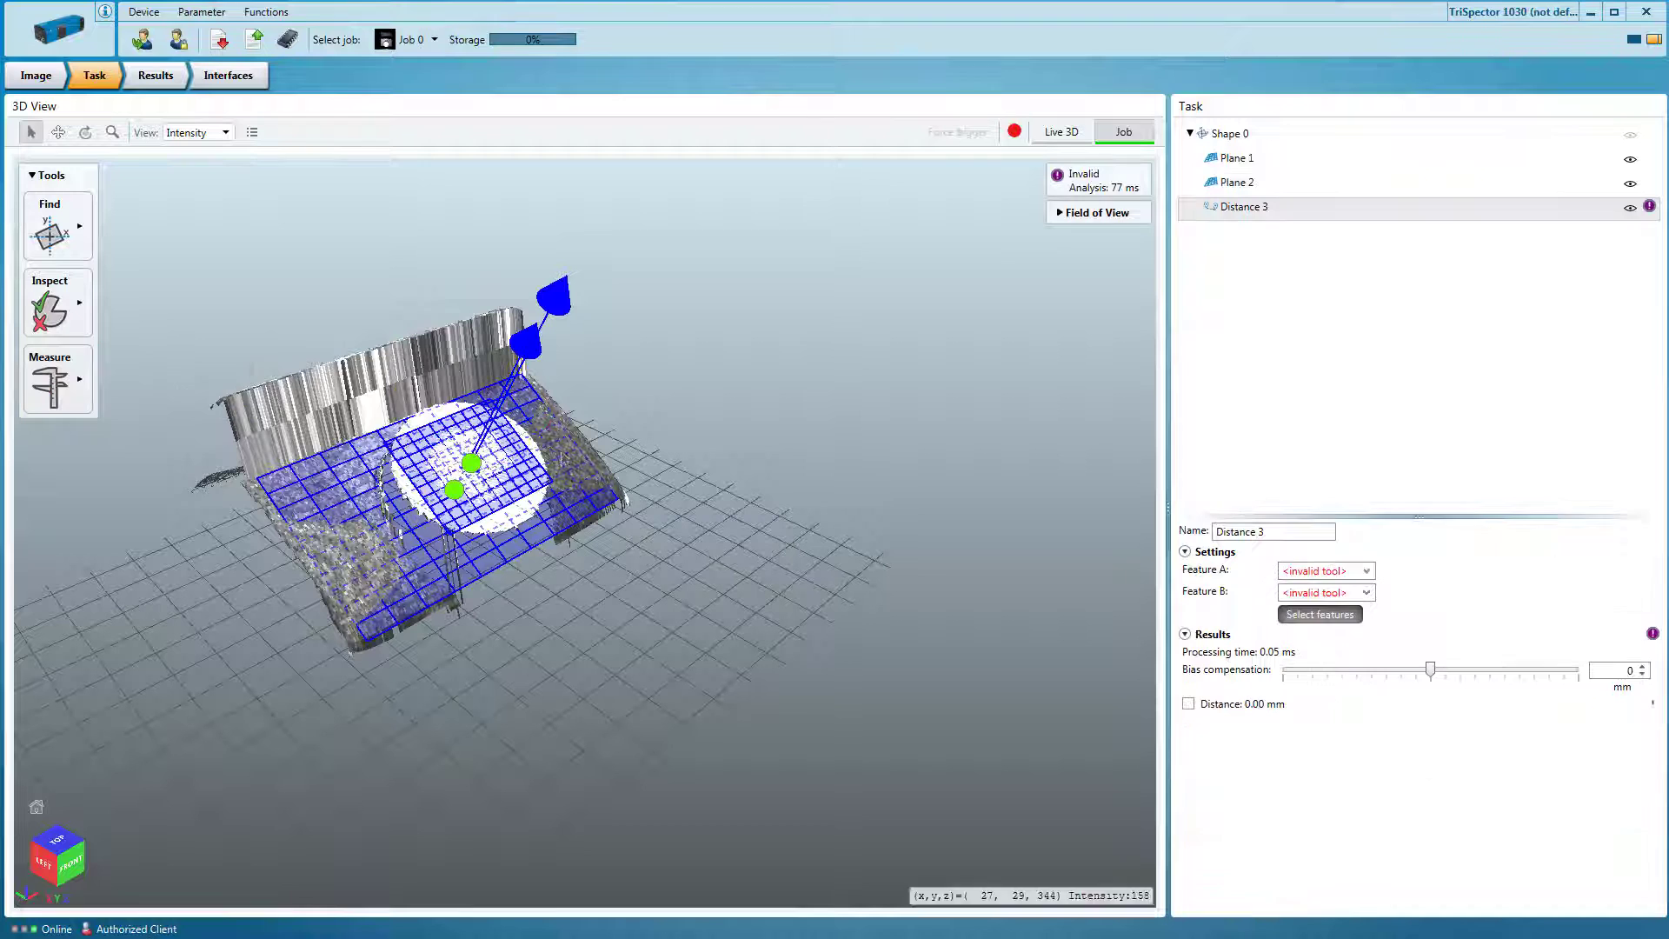
left_click(1366, 572)
left_click(1311, 610)
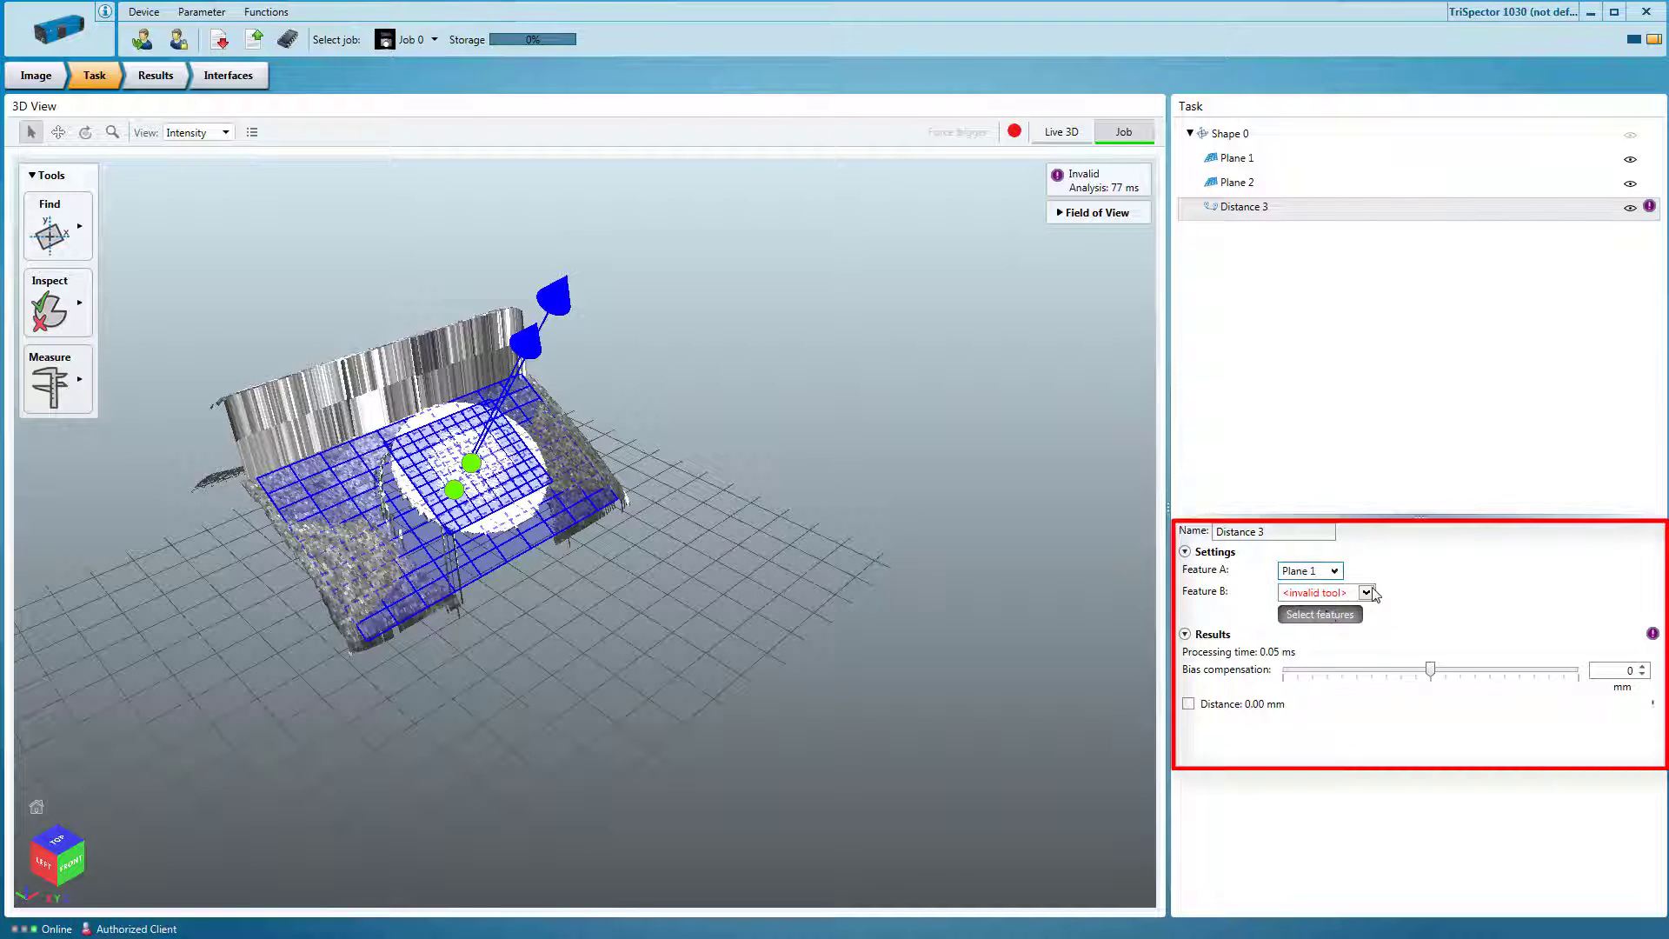
left_click(1366, 592)
left_click(1309, 613)
left_click(1189, 704)
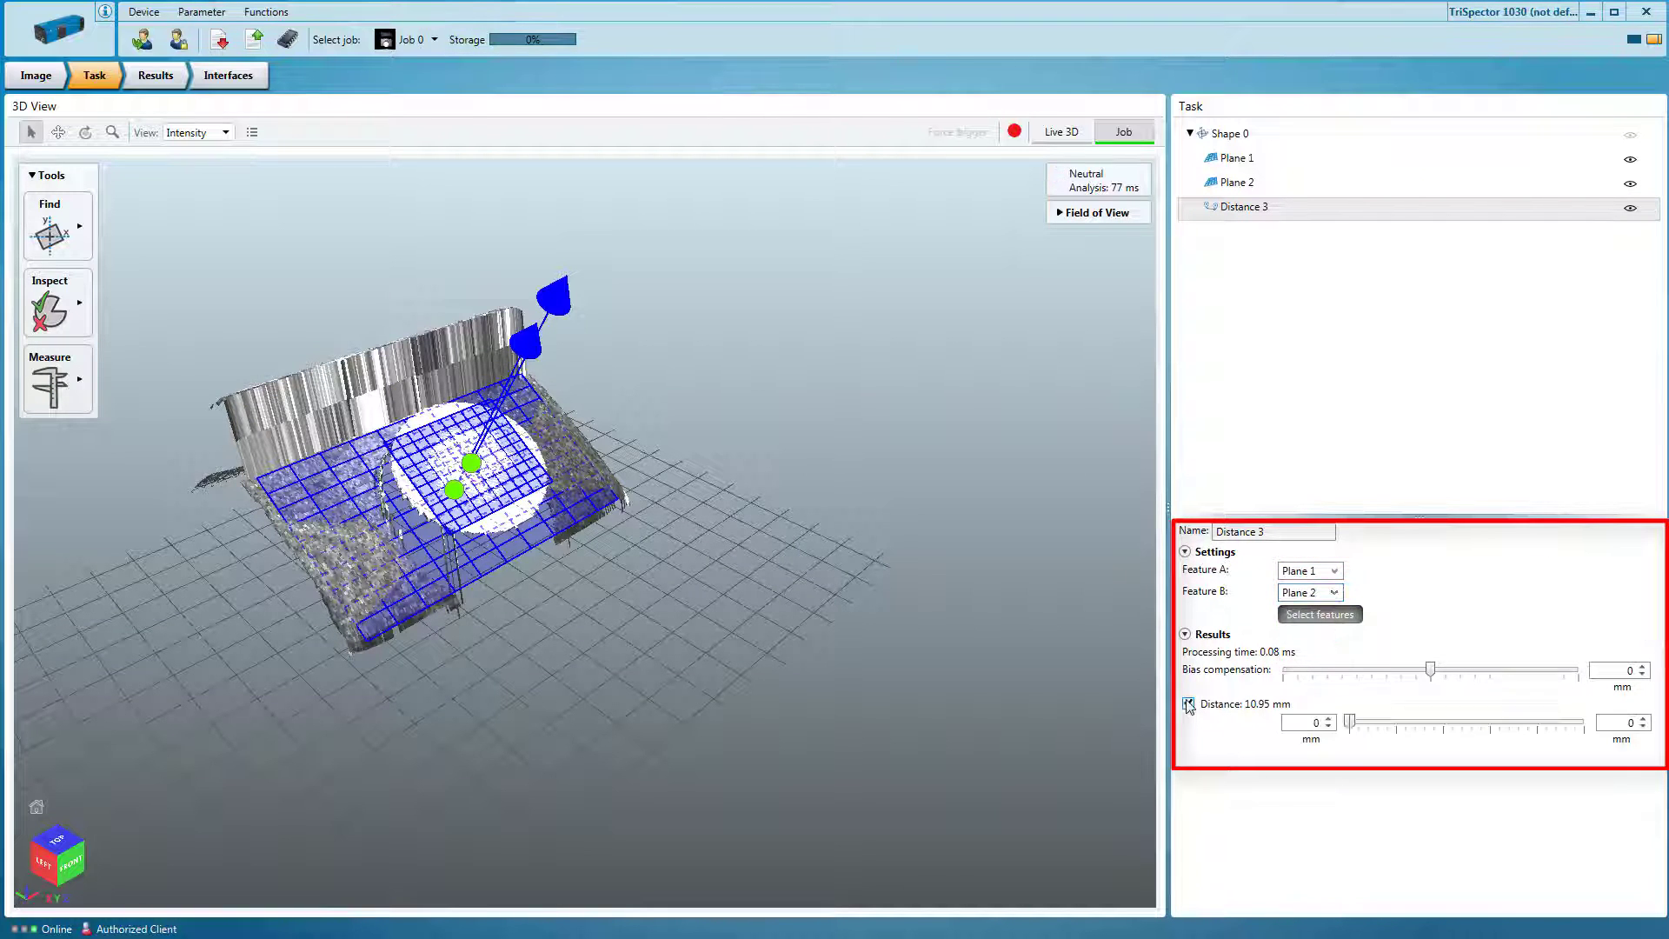
key("Tab")
key("Tab")
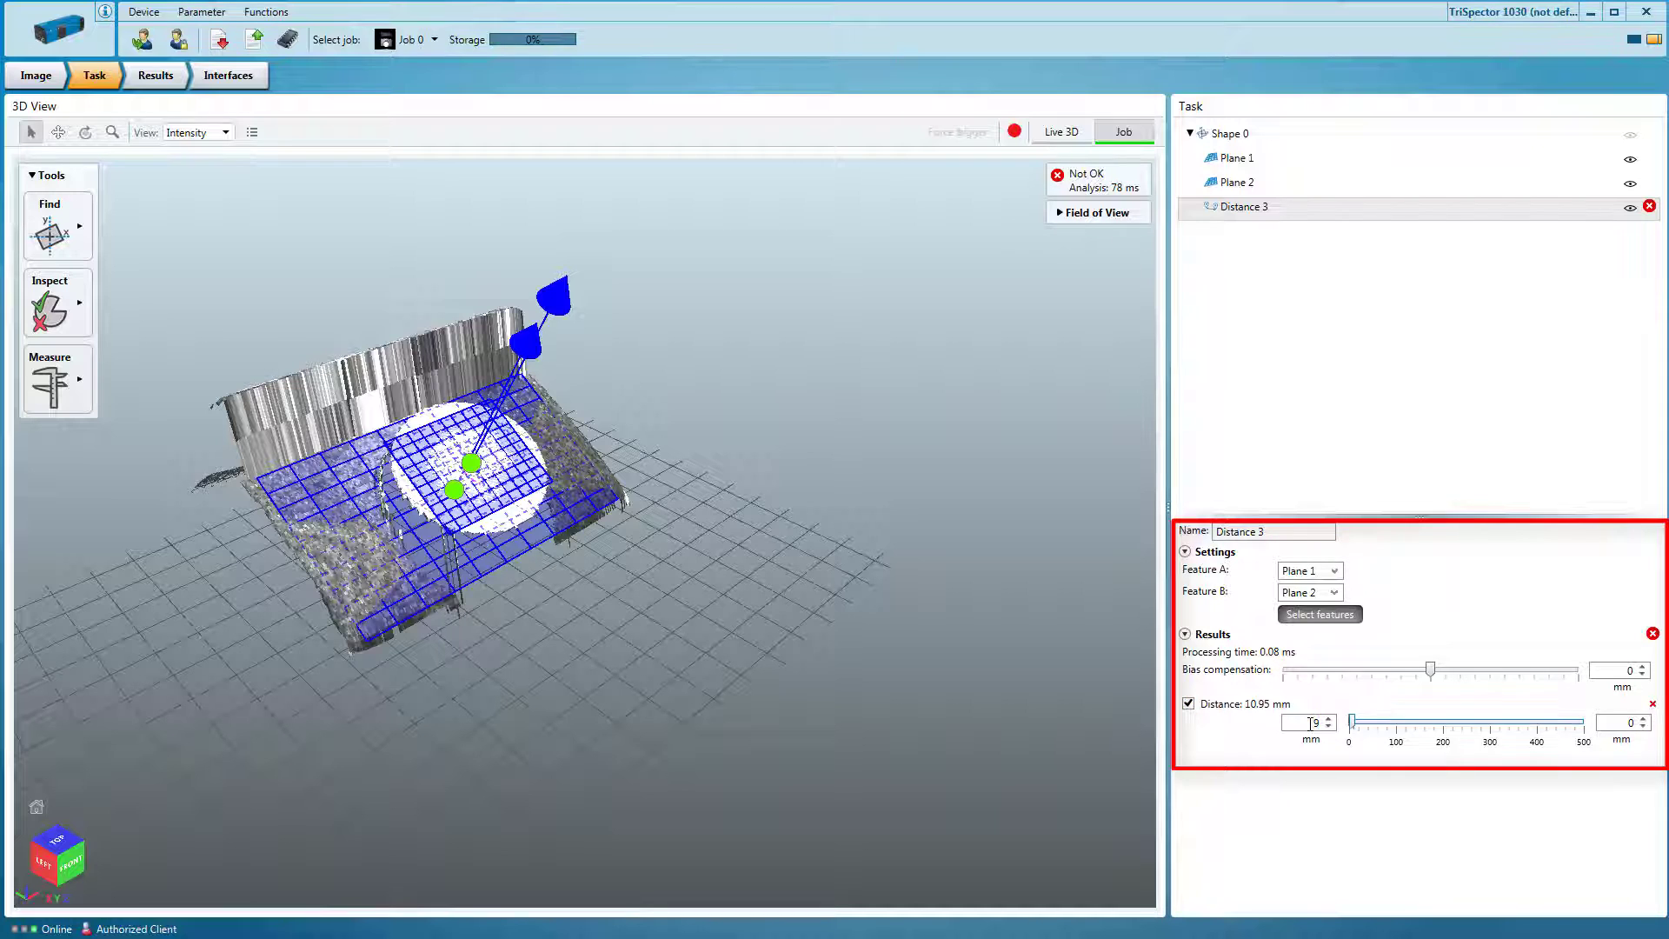
type("11.5")
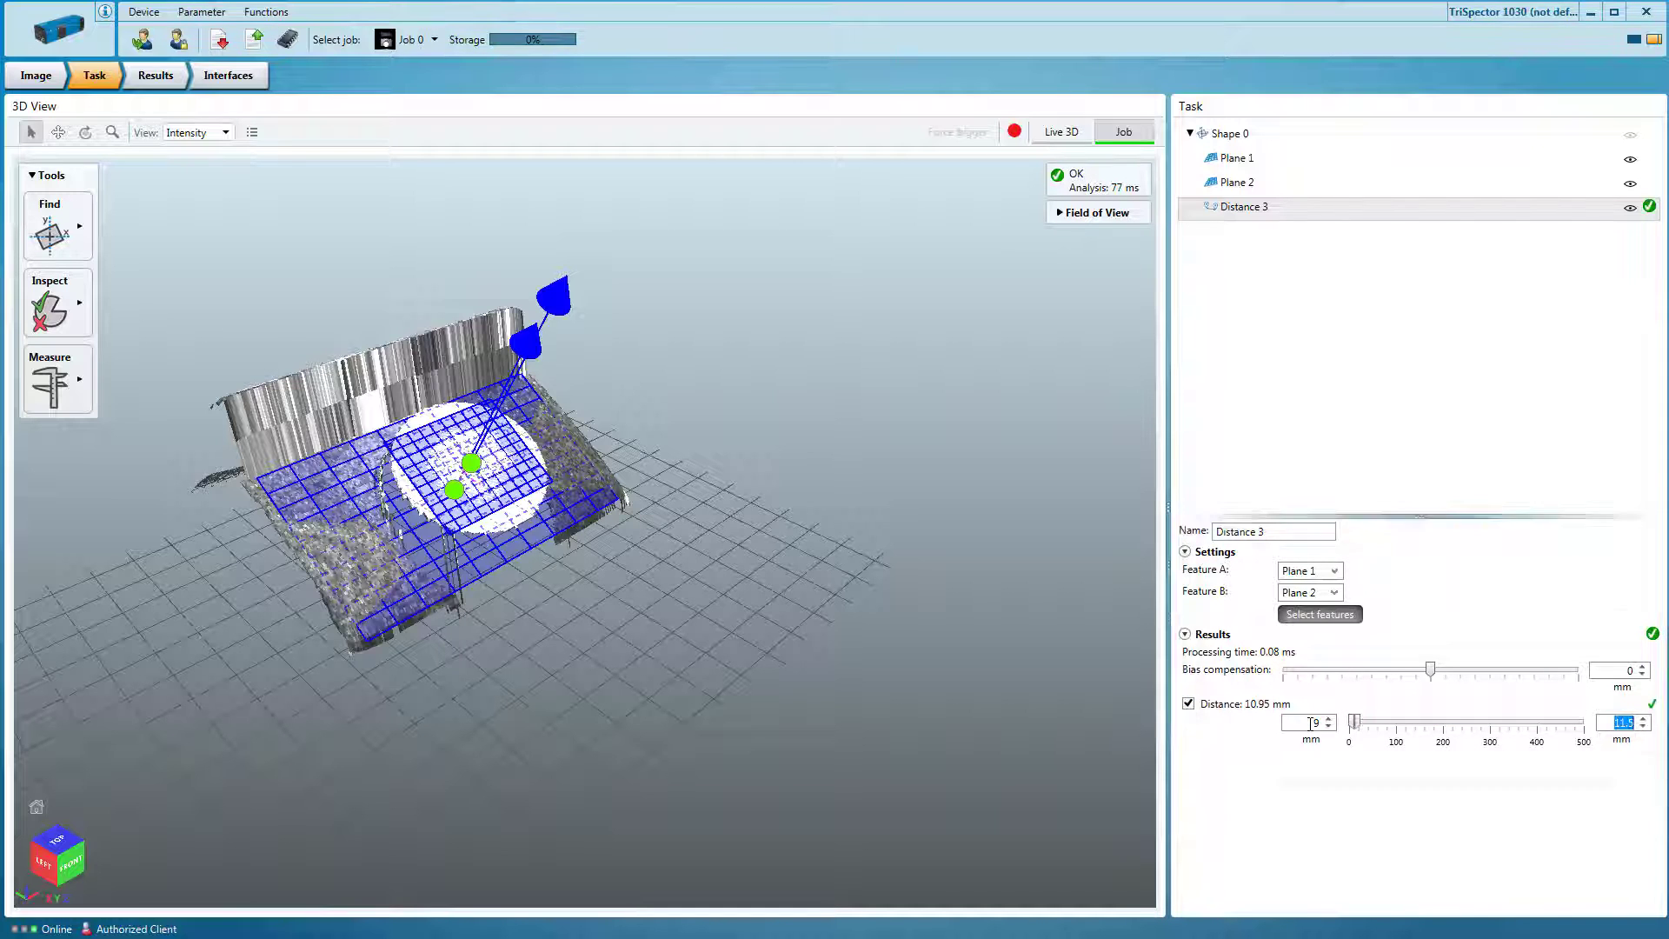
Add an Angle tool measuring between Plane 1 and Plane 2
left_click(52, 382)
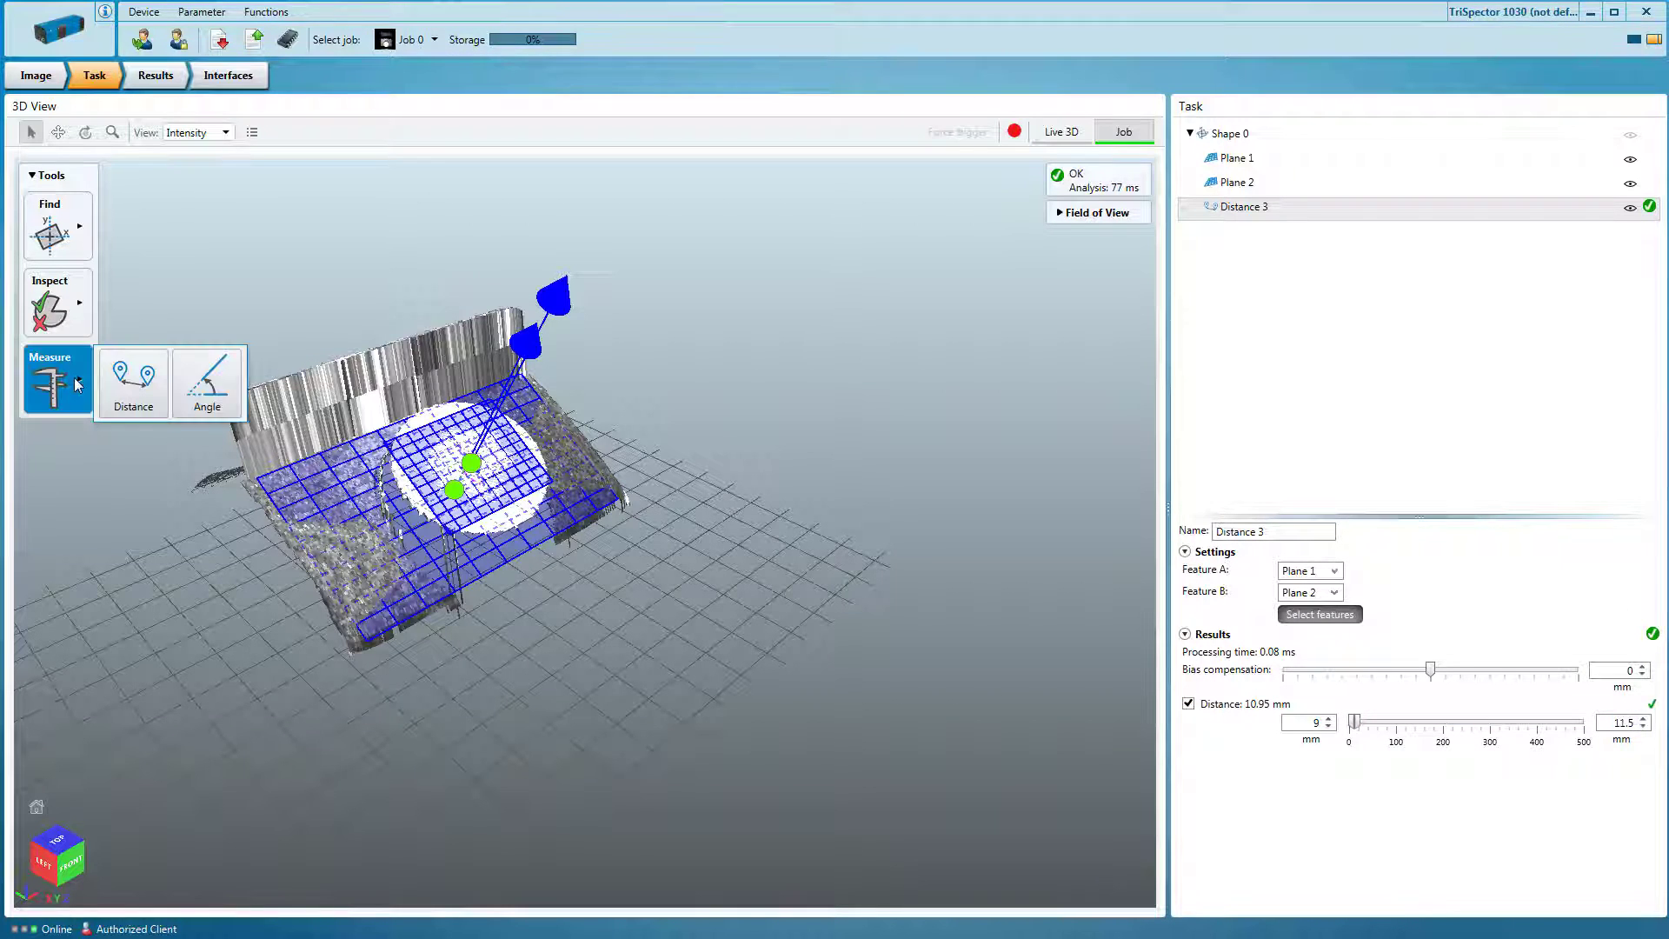
left_click(211, 386)
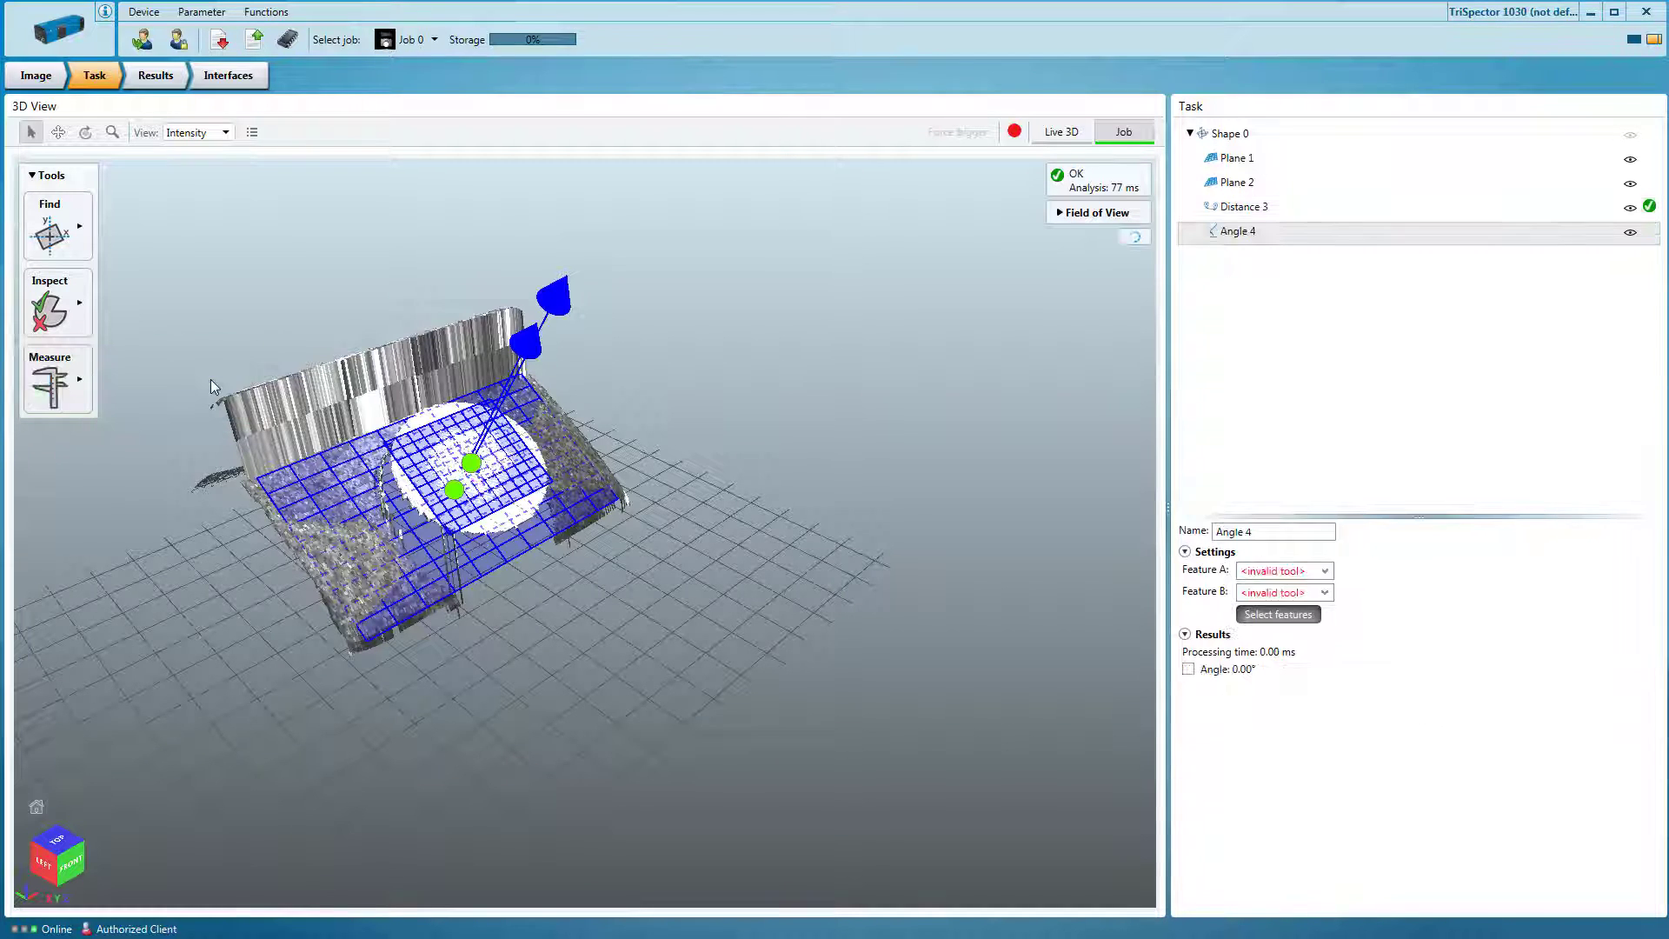
left_click(1326, 572)
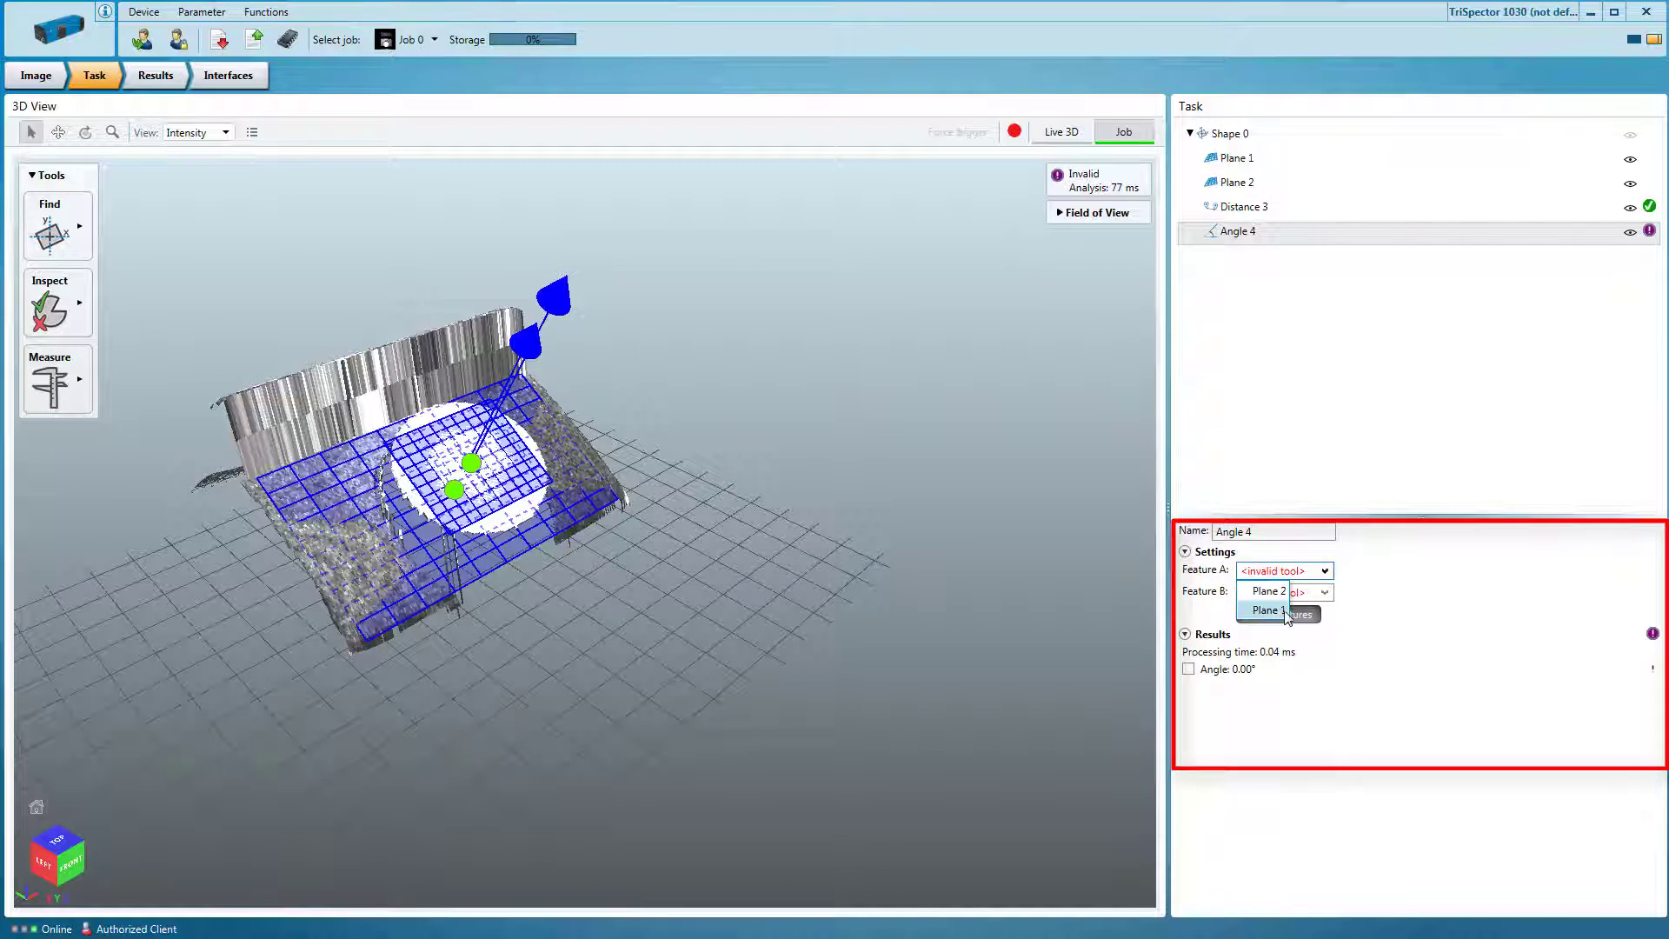
left_click(1267, 611)
left_click(1324, 592)
left_click(1266, 613)
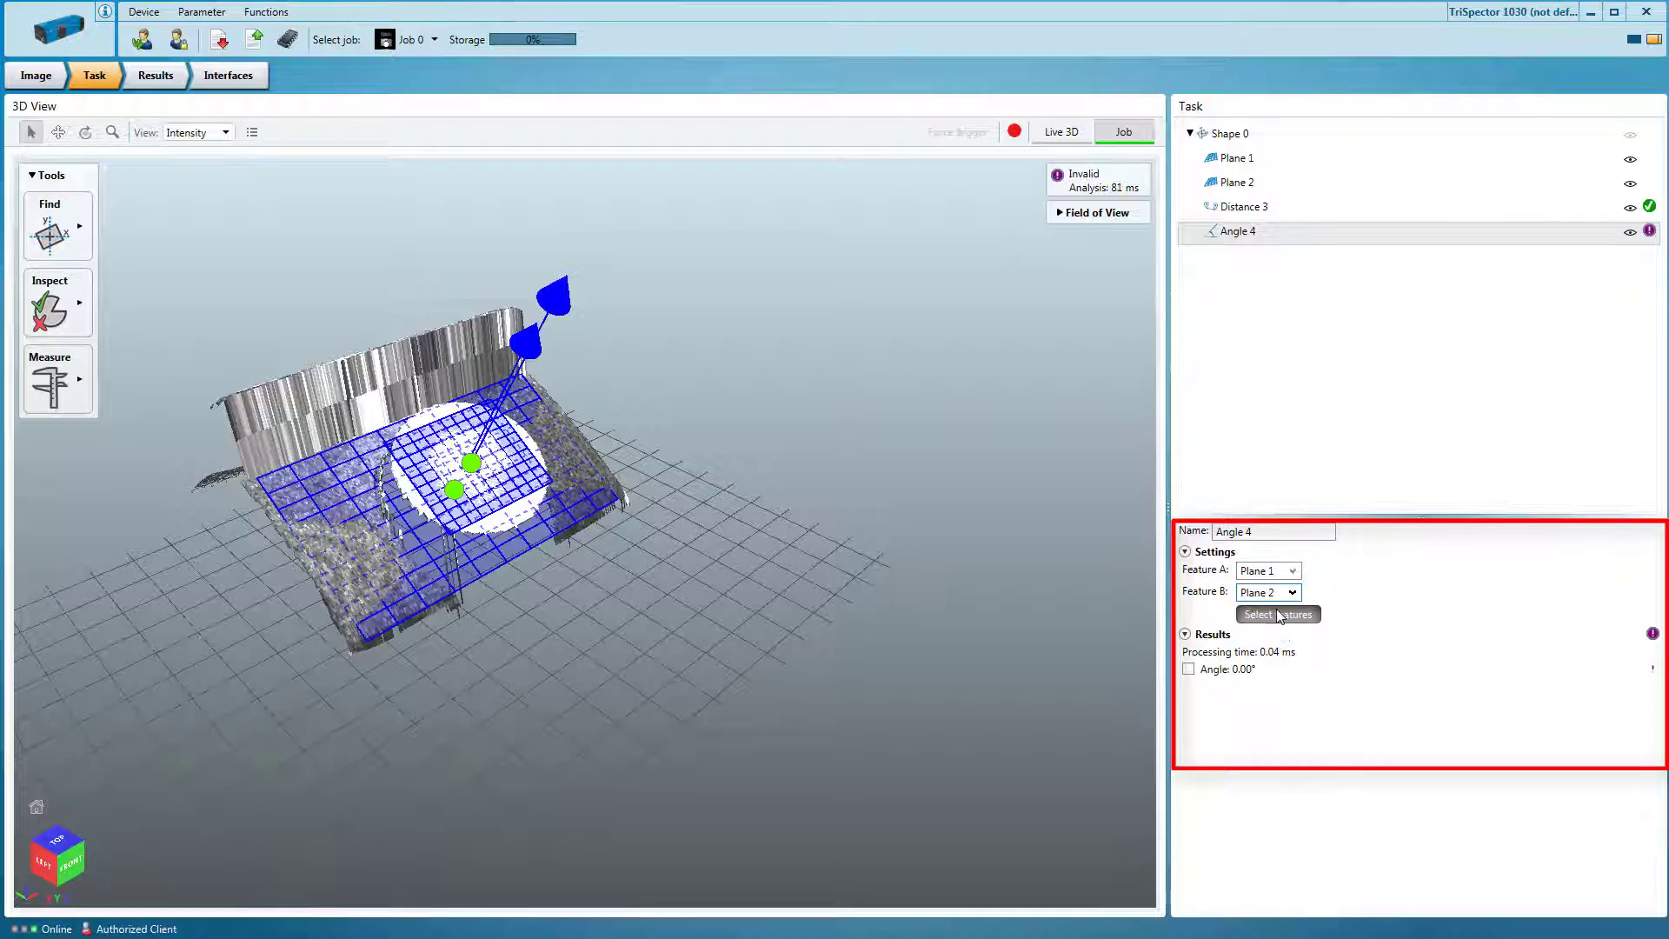
Give the angle a 0–2.5° pass check and switch to Live 3D
left_click(1189, 669)
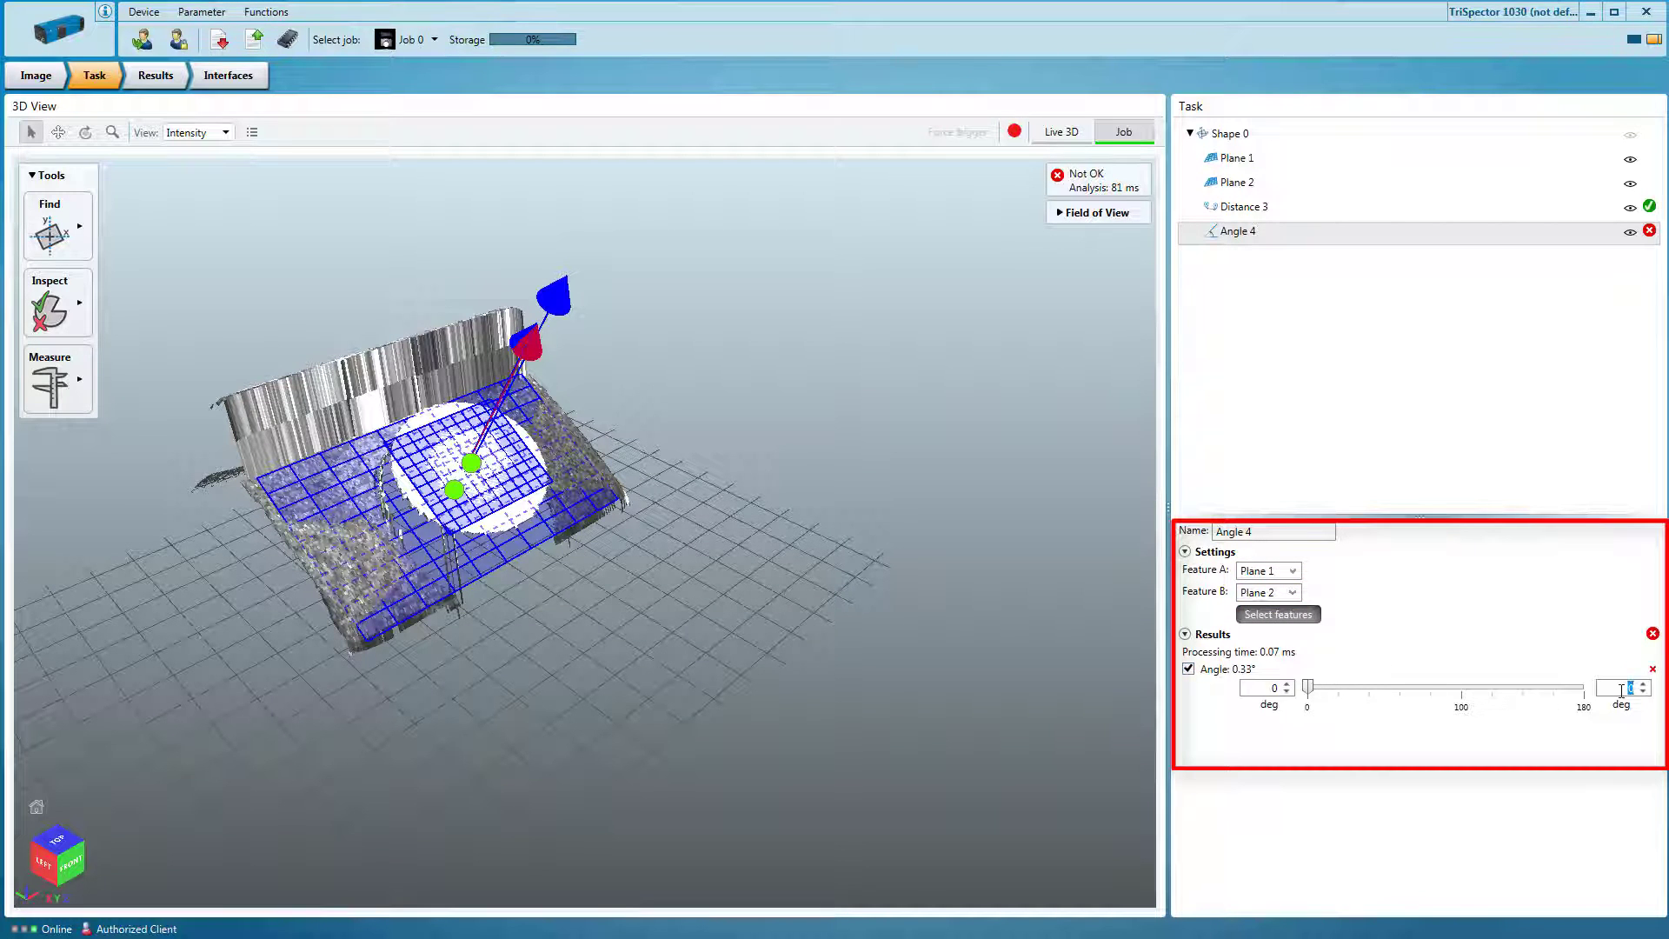
left_click(1622, 692)
type("2.5")
key("Return")
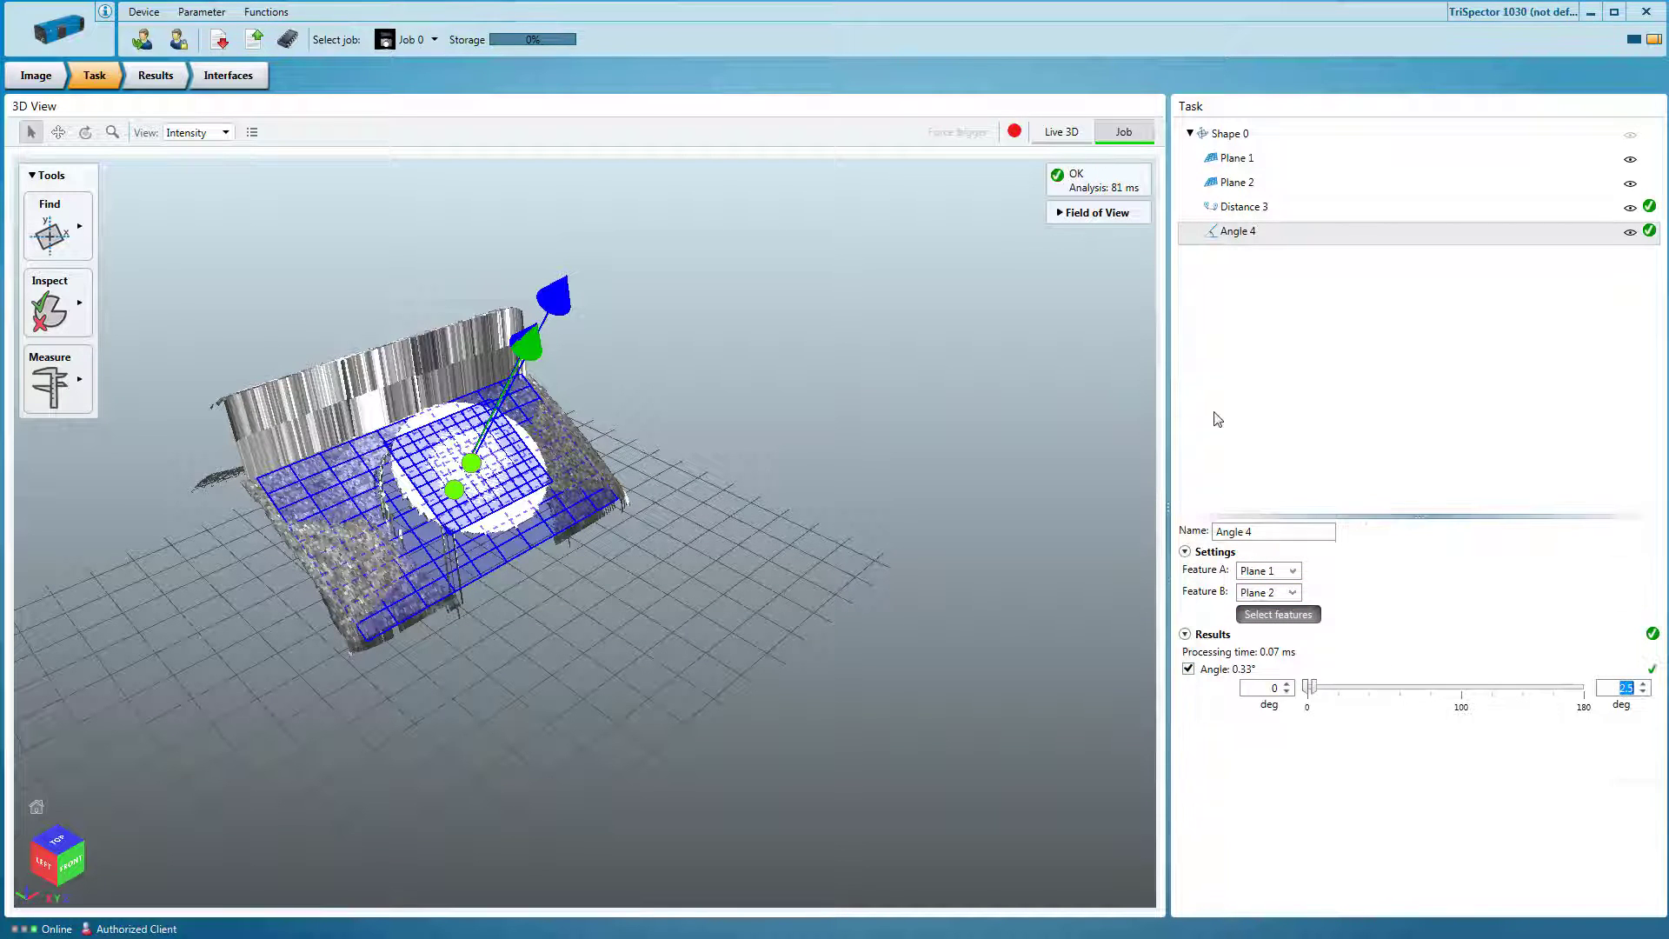
left_click(1069, 139)
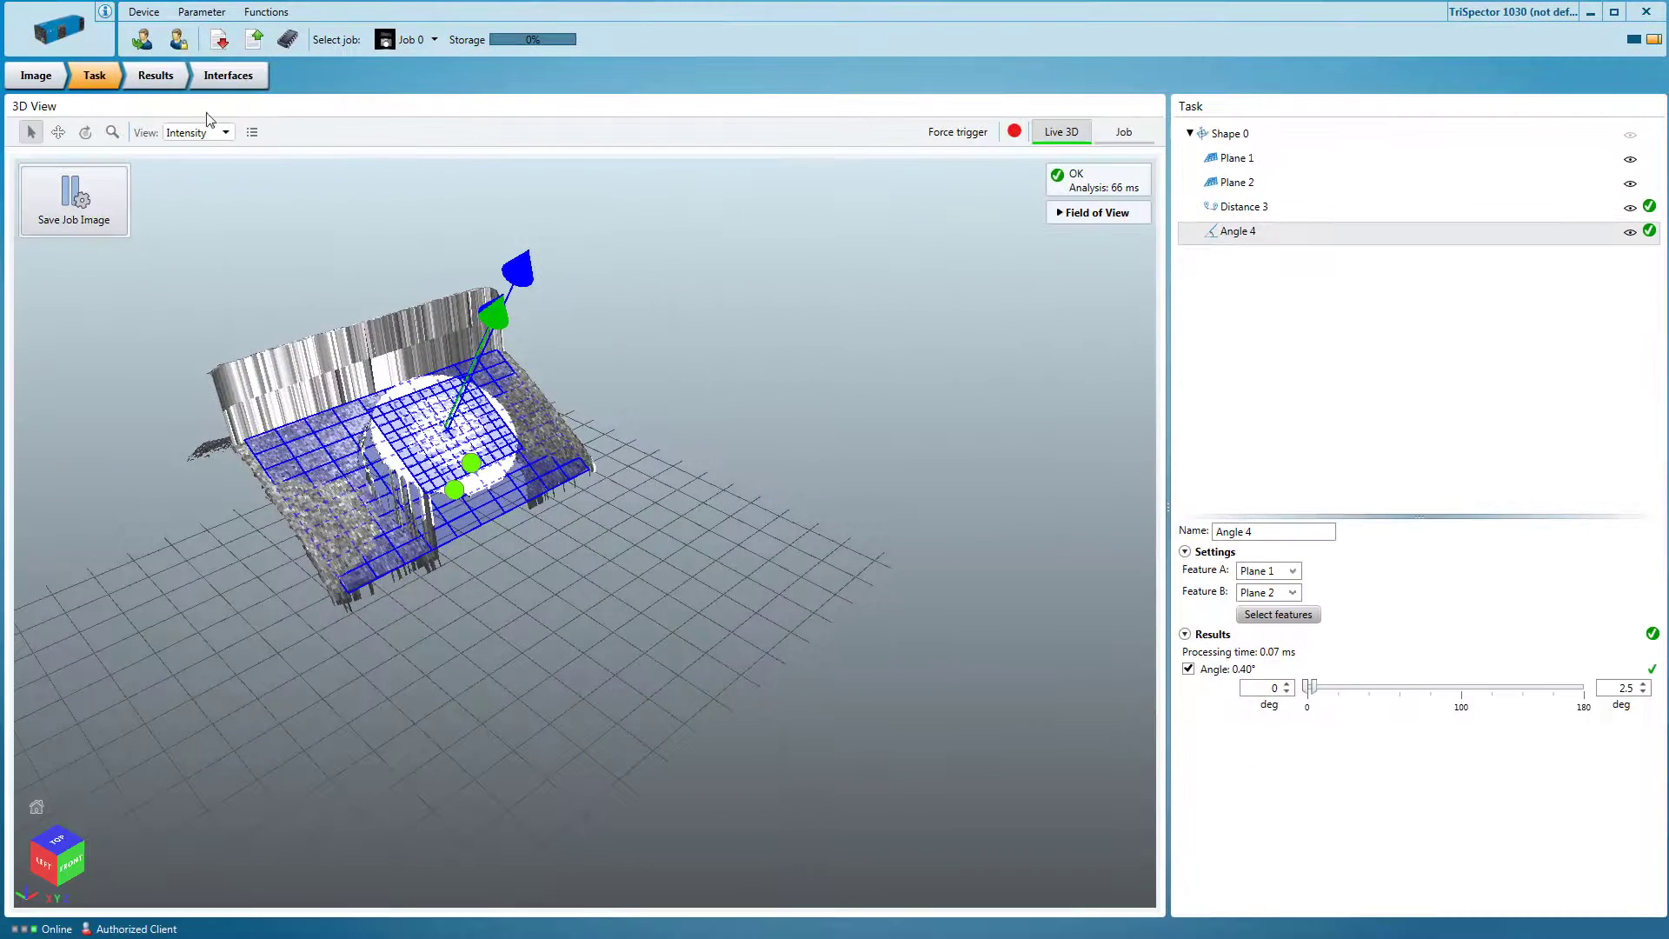
Review the Results output settings, then view the Interfaces page for I/O, Ethernet and serial
left_click(157, 76)
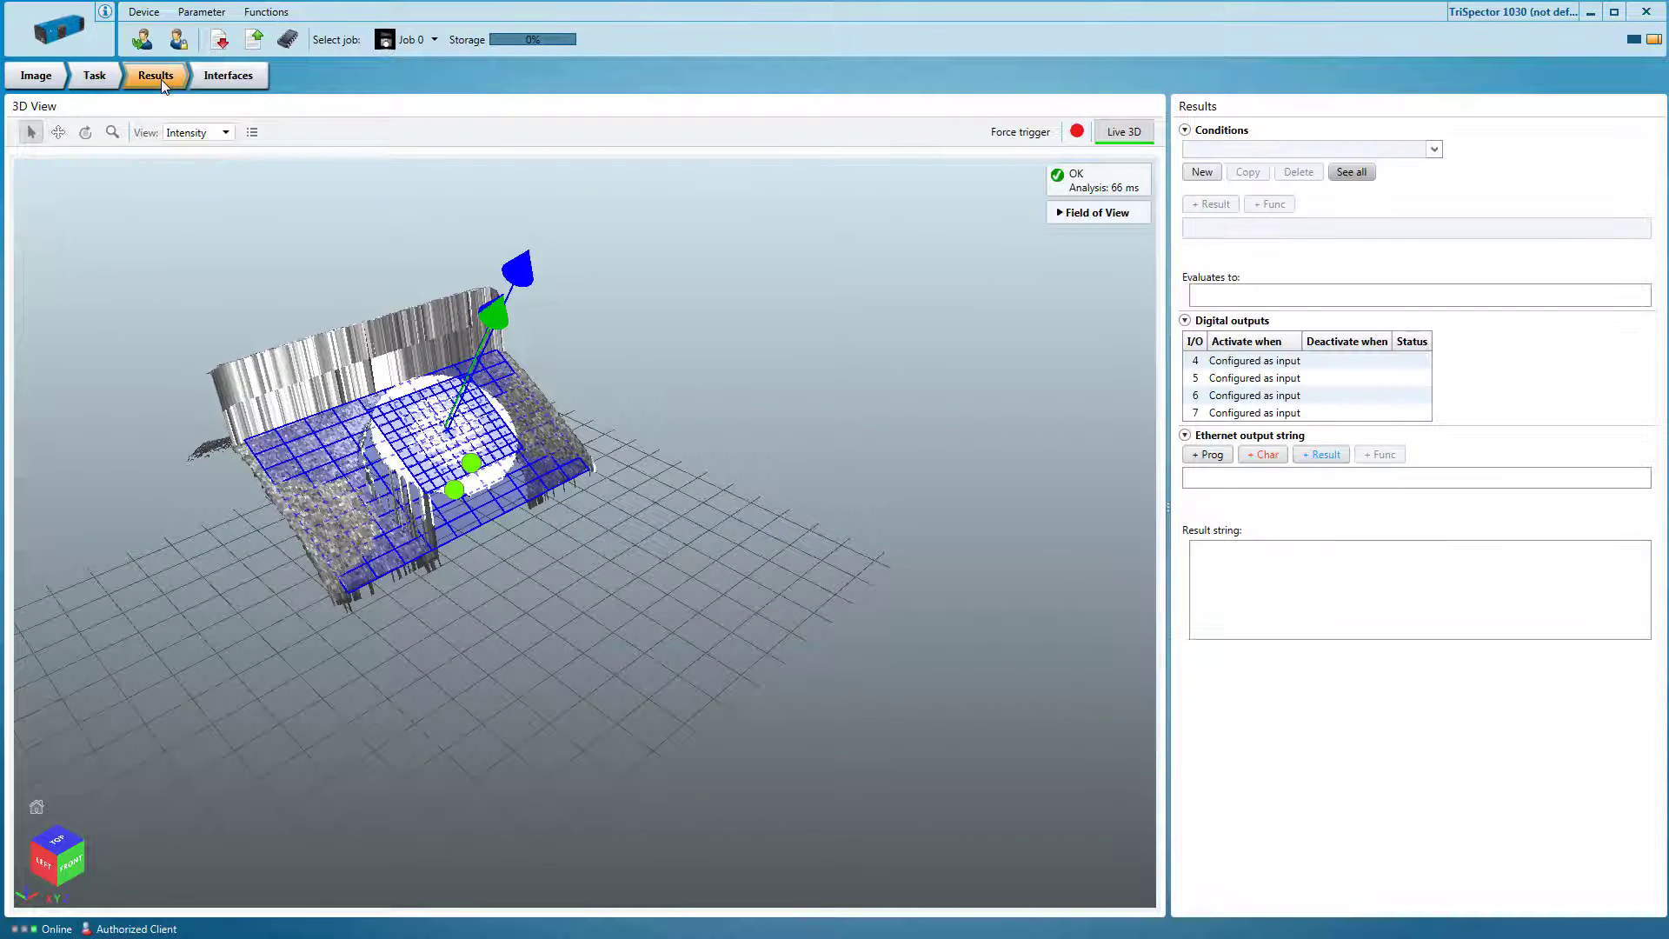
left_click(213, 78)
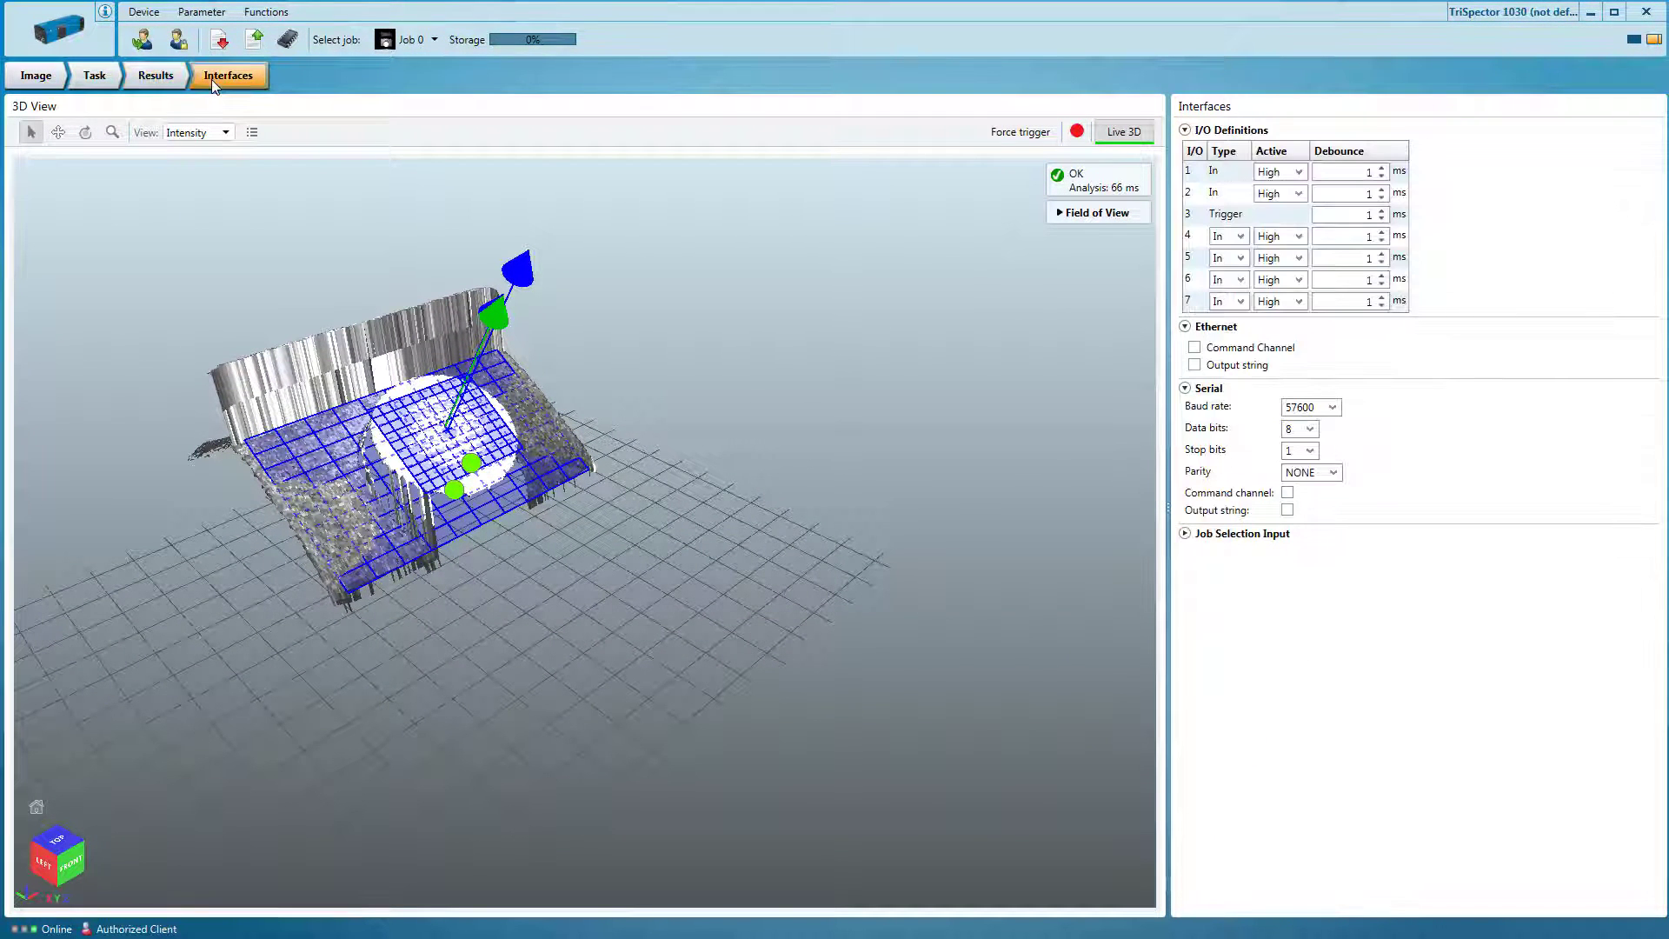